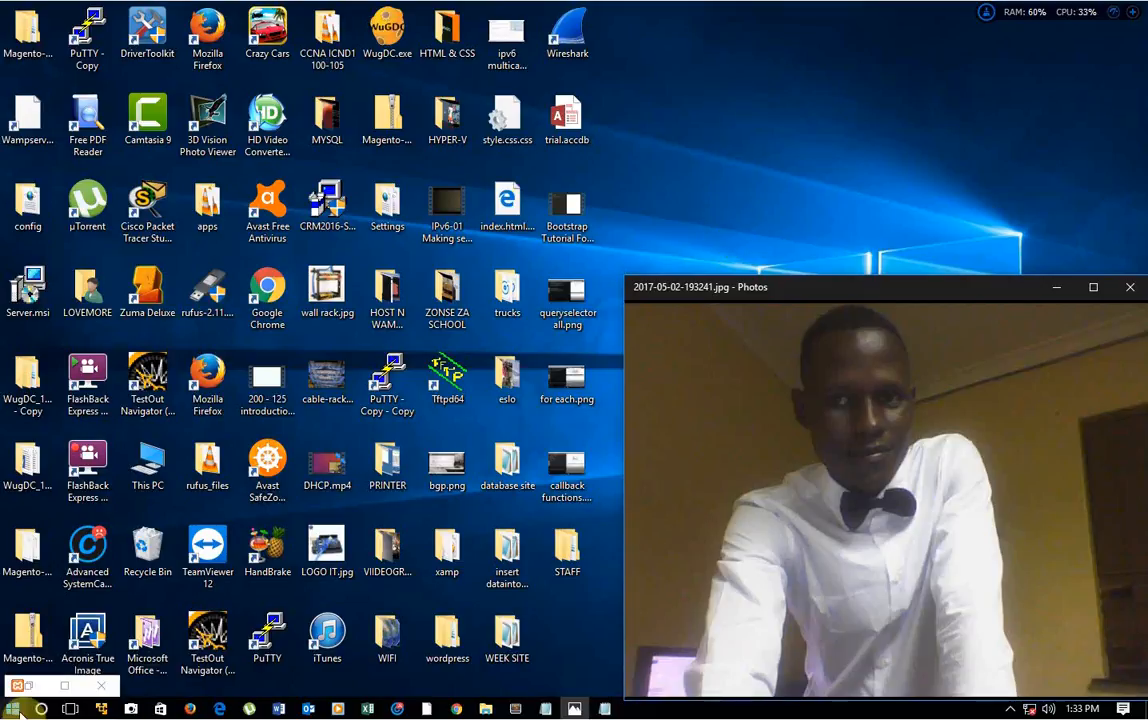
Step: Launch the portable XAMPP 5.6.28 installer from the SERVER-PARTITION (H:) drive and continue despite the antivirus warning
double_click(24, 558)
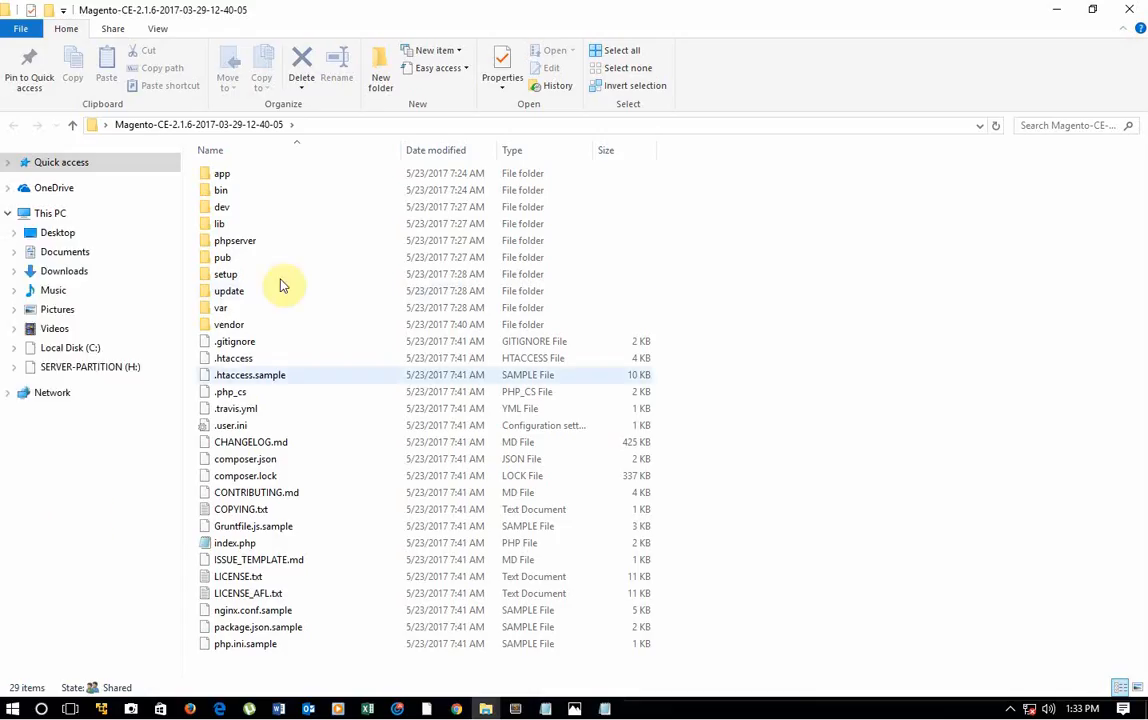
left_click(141, 366)
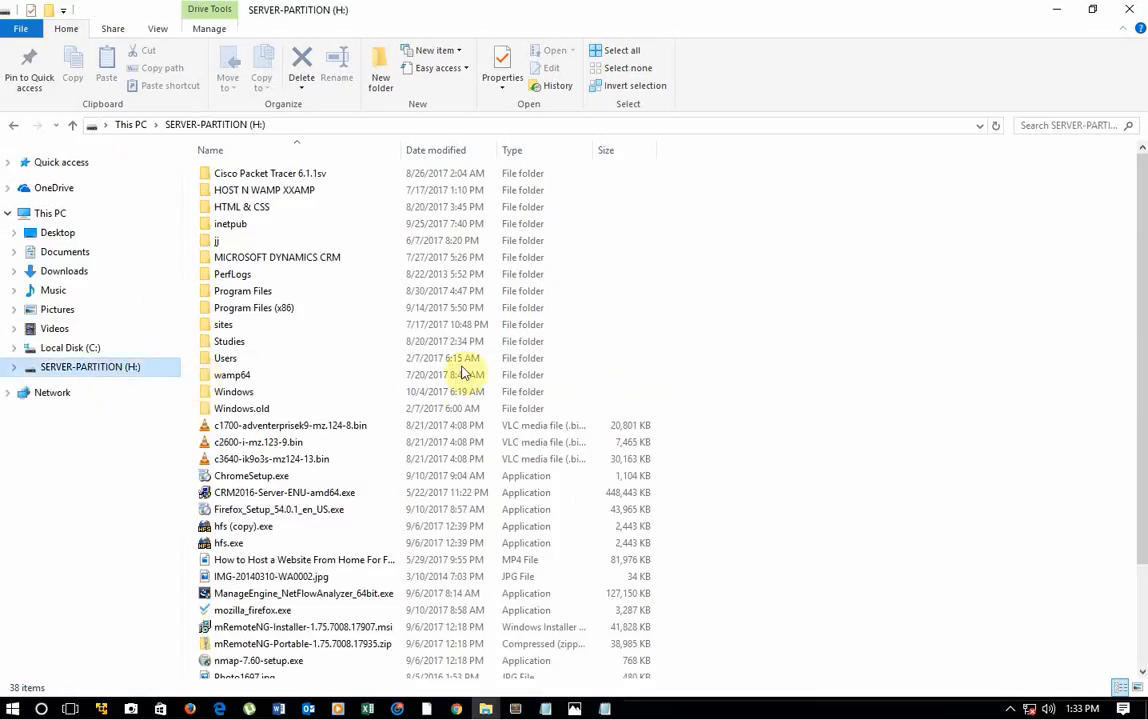
scroll(455, 390, "down", 3)
double_click(315, 670)
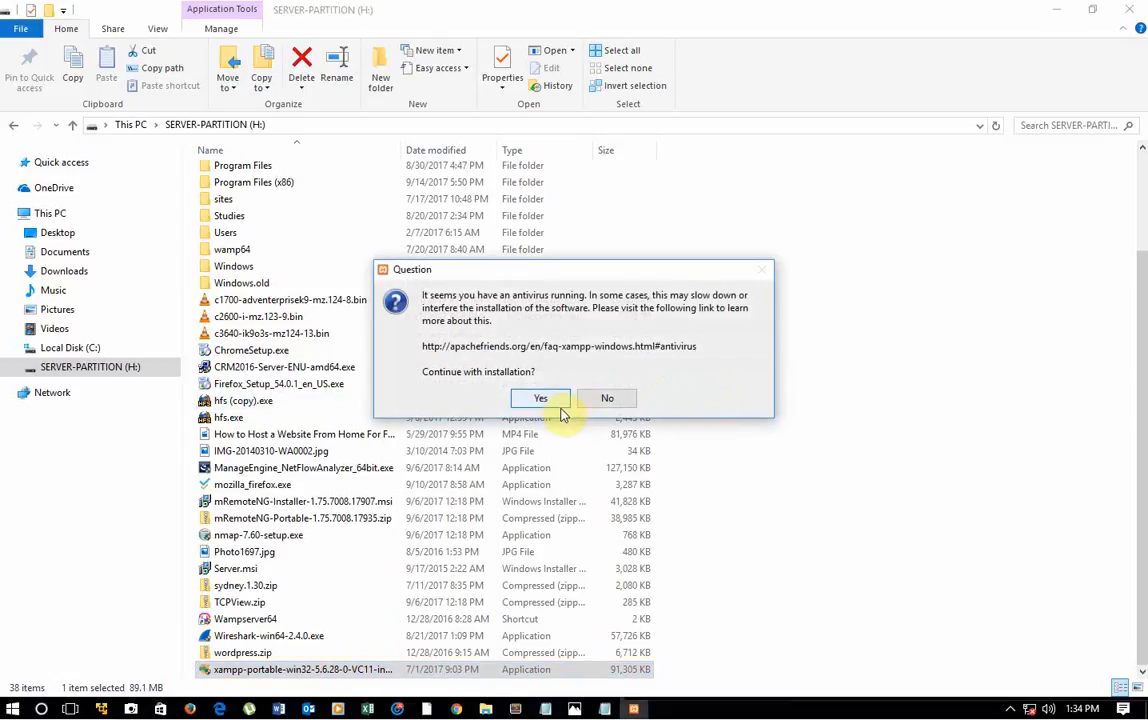
left_click(545, 398)
left_click(578, 382)
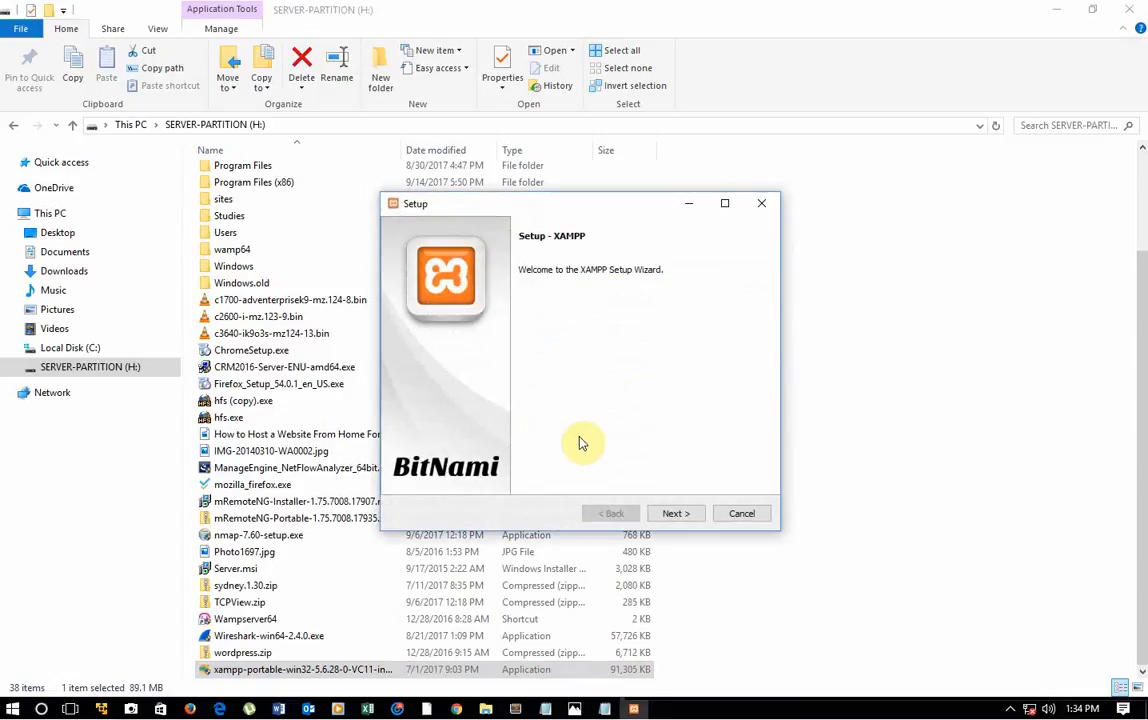
Step: Keep all default XAMPP components selected and set the installation folder to C:\xampp2
left_click(670, 514)
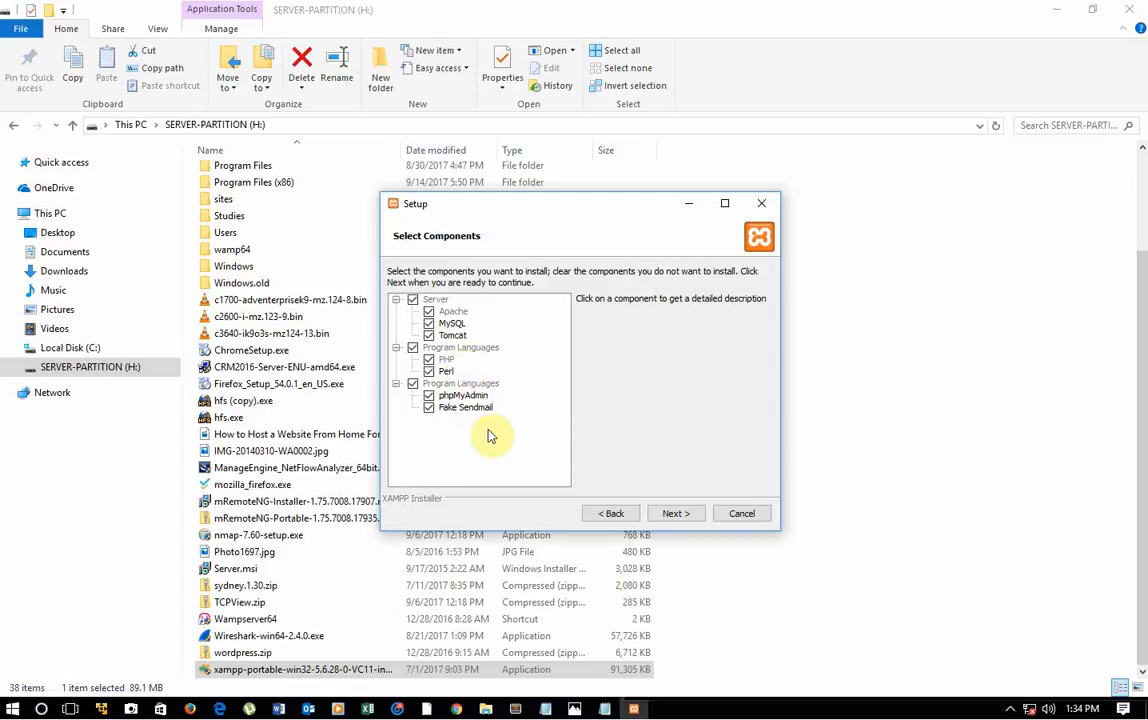
left_click(672, 514)
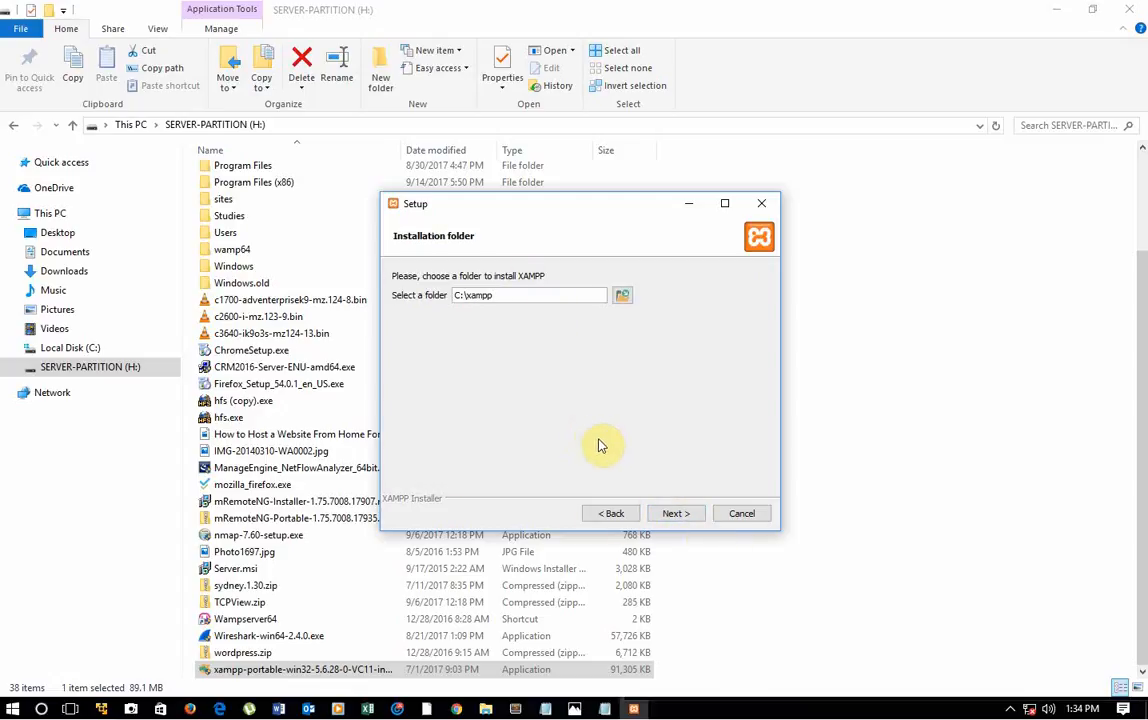
type("2")
left_click(672, 513)
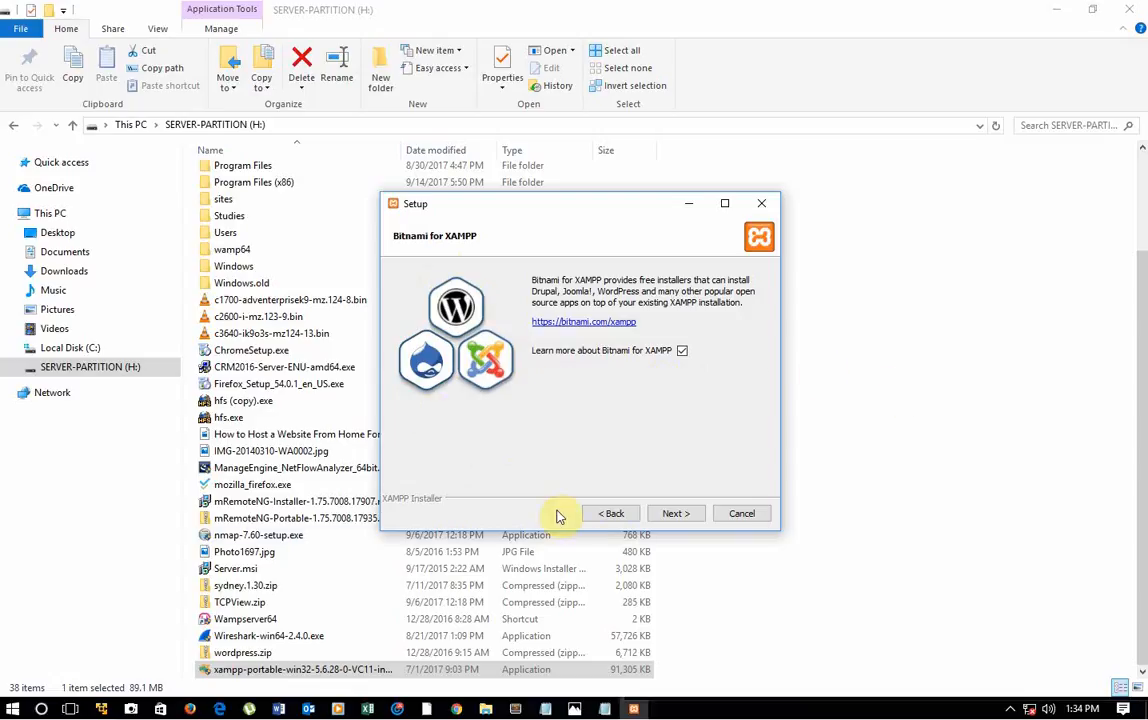
Step: Proceed past the Bitnami information, closing its web page, and start the XAMPP installation
left_click(690, 516)
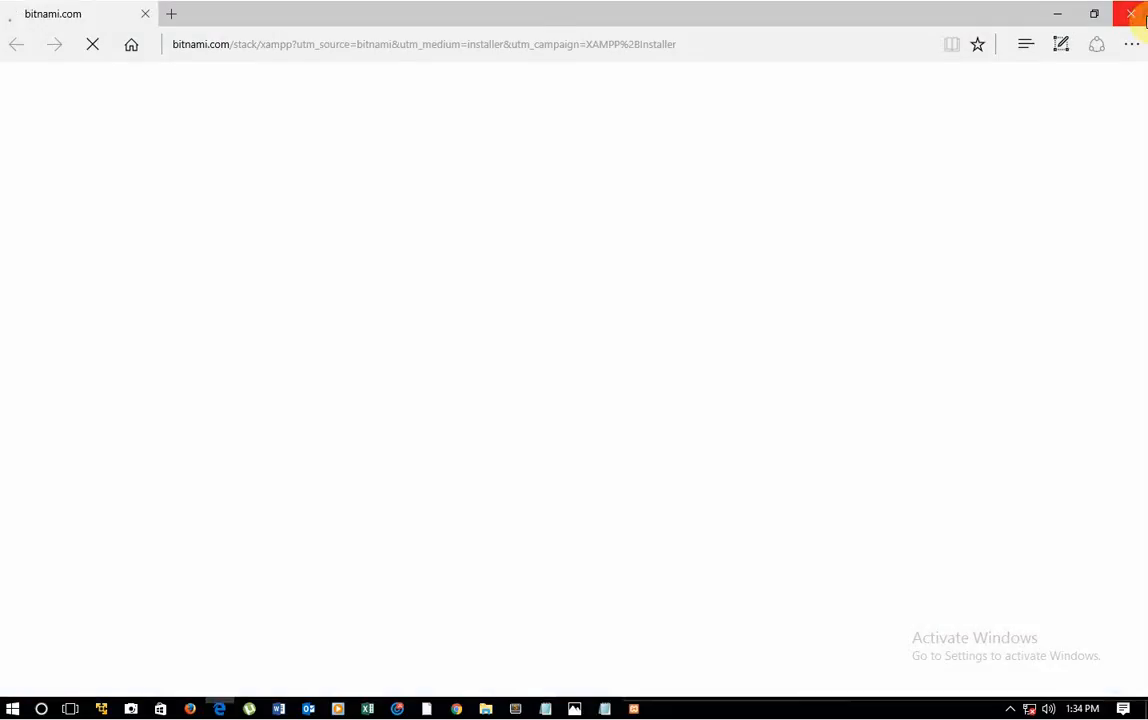
left_click(1132, 13)
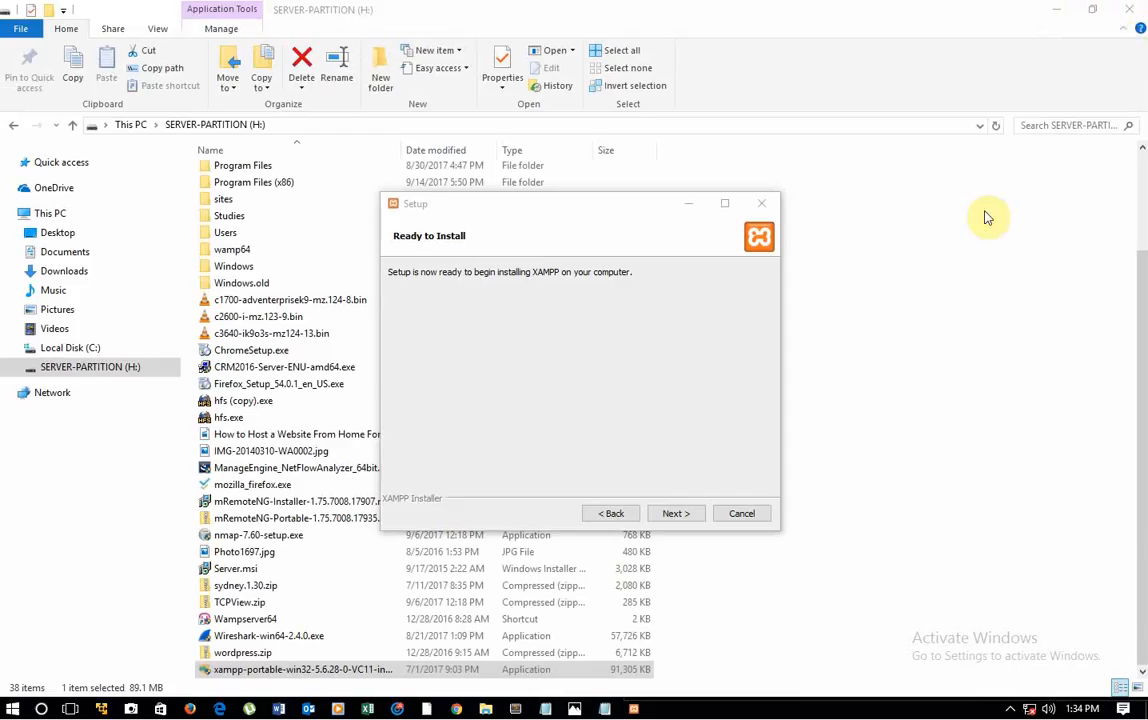
left_click(675, 514)
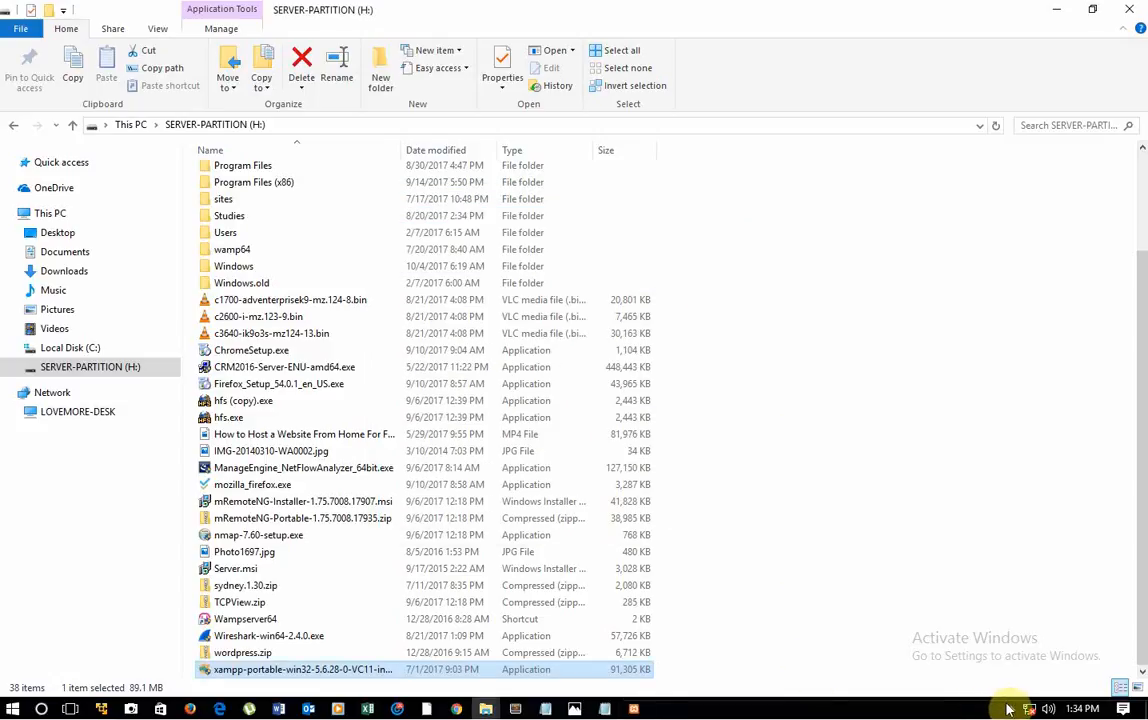
left_click(1010, 709)
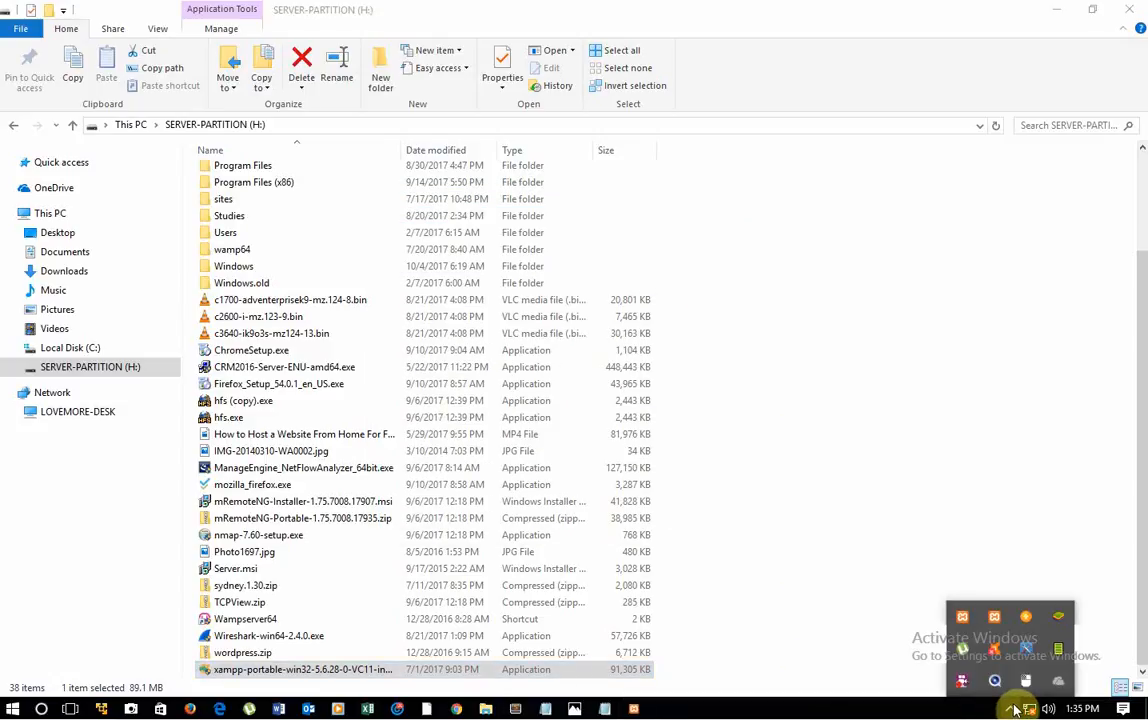
right_click(964, 686)
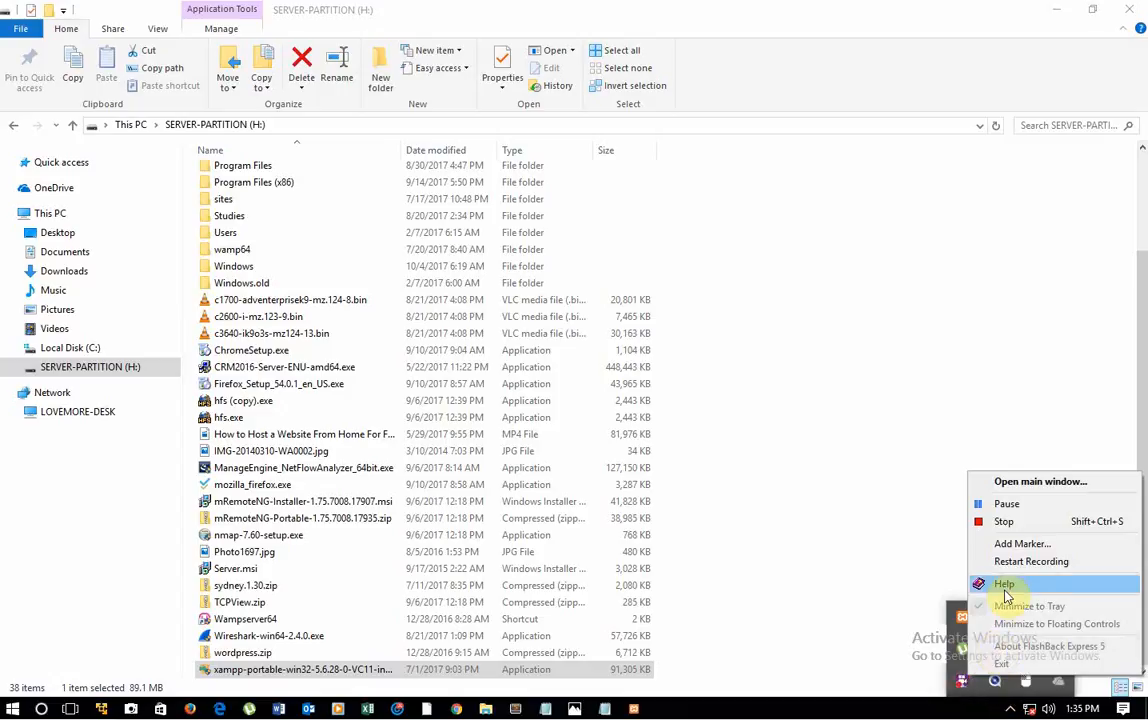
left_click(905, 455)
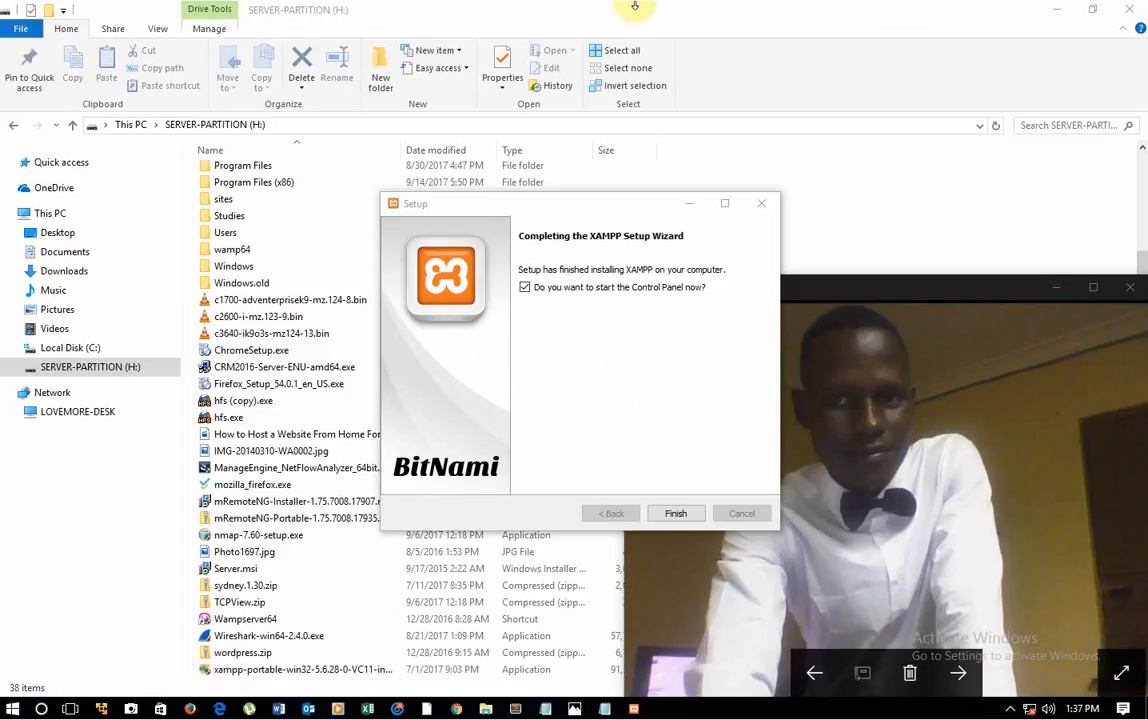
Step: Finish the XAMPP setup with the Control Panel set to start, and save English as its language
left_click(676, 513)
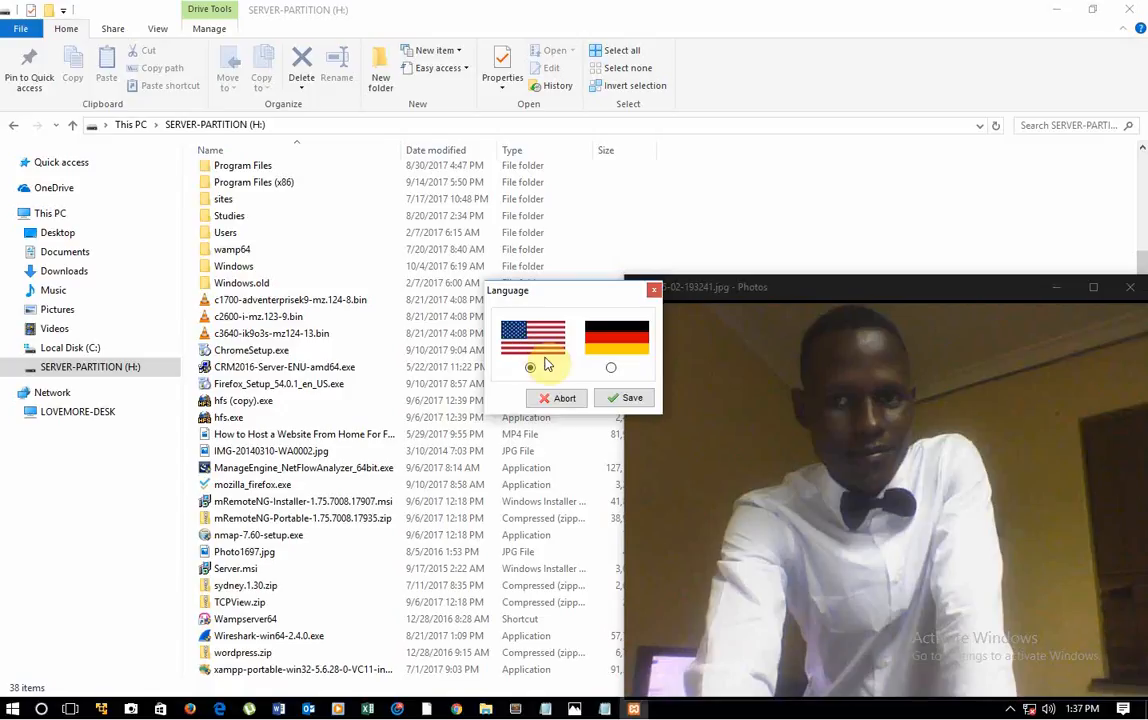
left_click(628, 398)
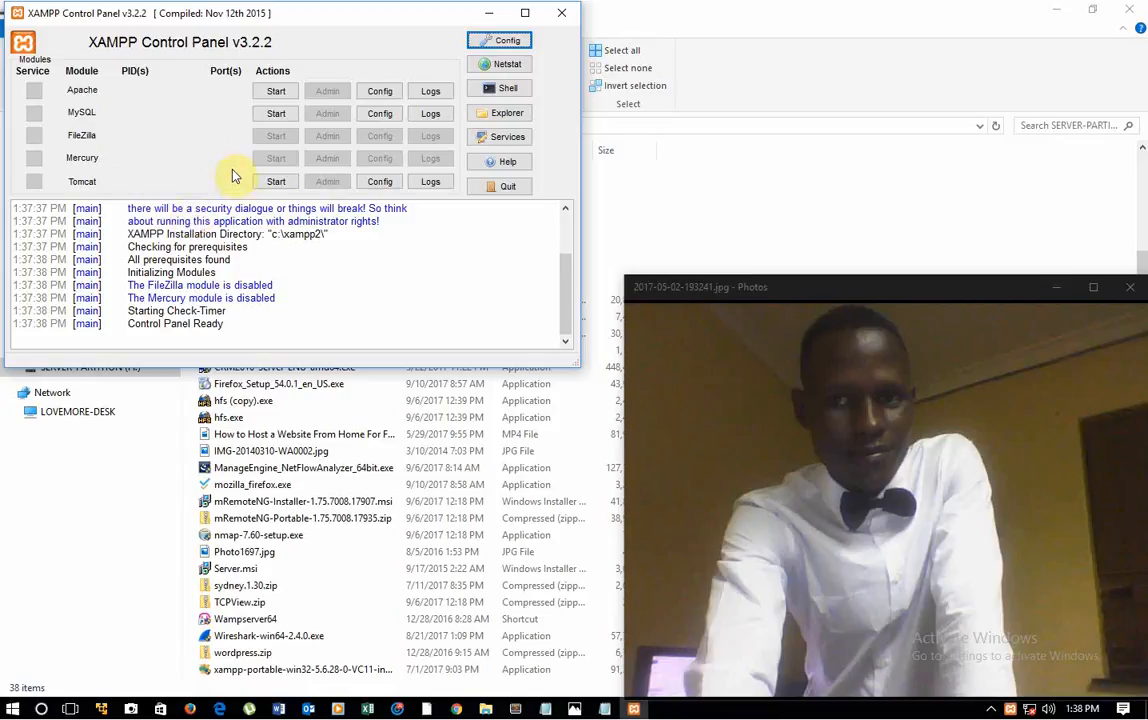
Step: Start the Apache and MySQL modules and maximize the XAMPP Control Panel window
left_click(276, 91)
left_click(276, 113)
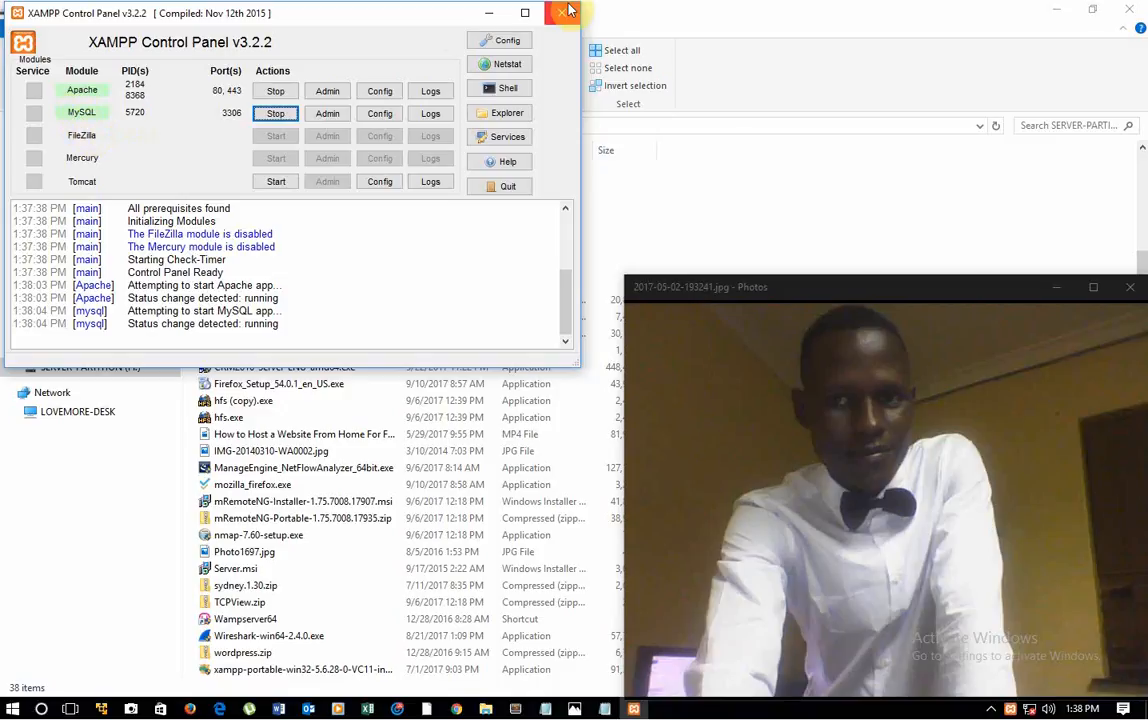
left_click(525, 13)
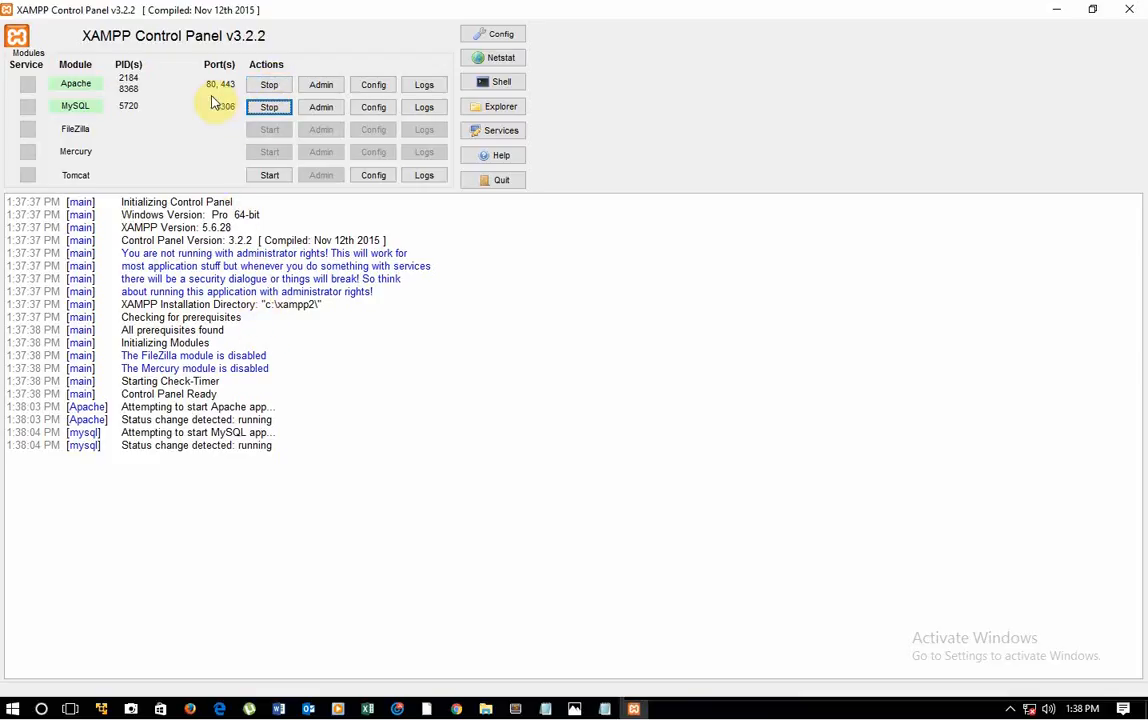
Step: Open Apache's httpd.conf configuration file and search it for port 80
left_click(380, 87)
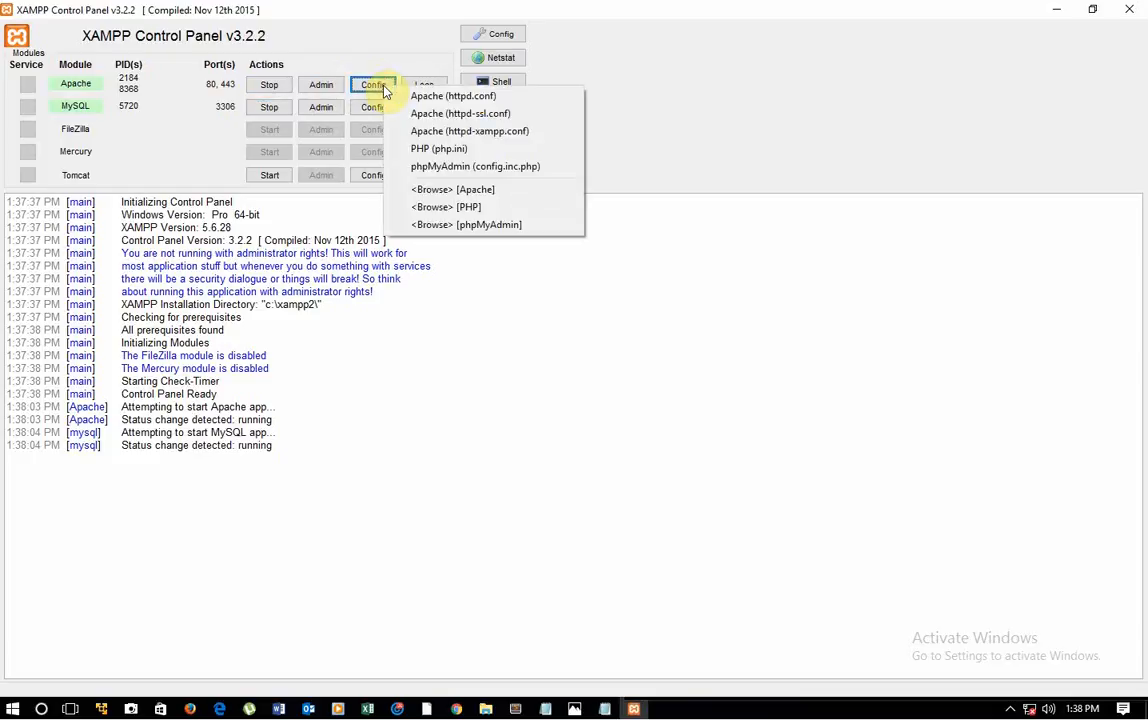
left_click(430, 96)
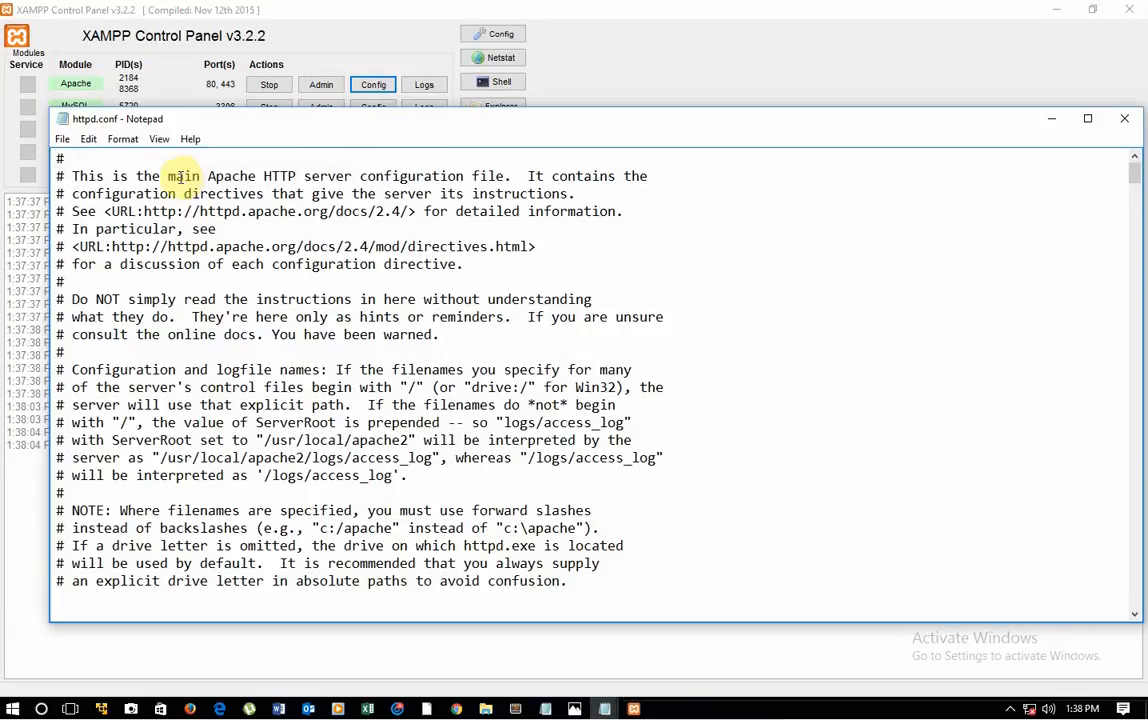
left_click(89, 141)
left_click(130, 258)
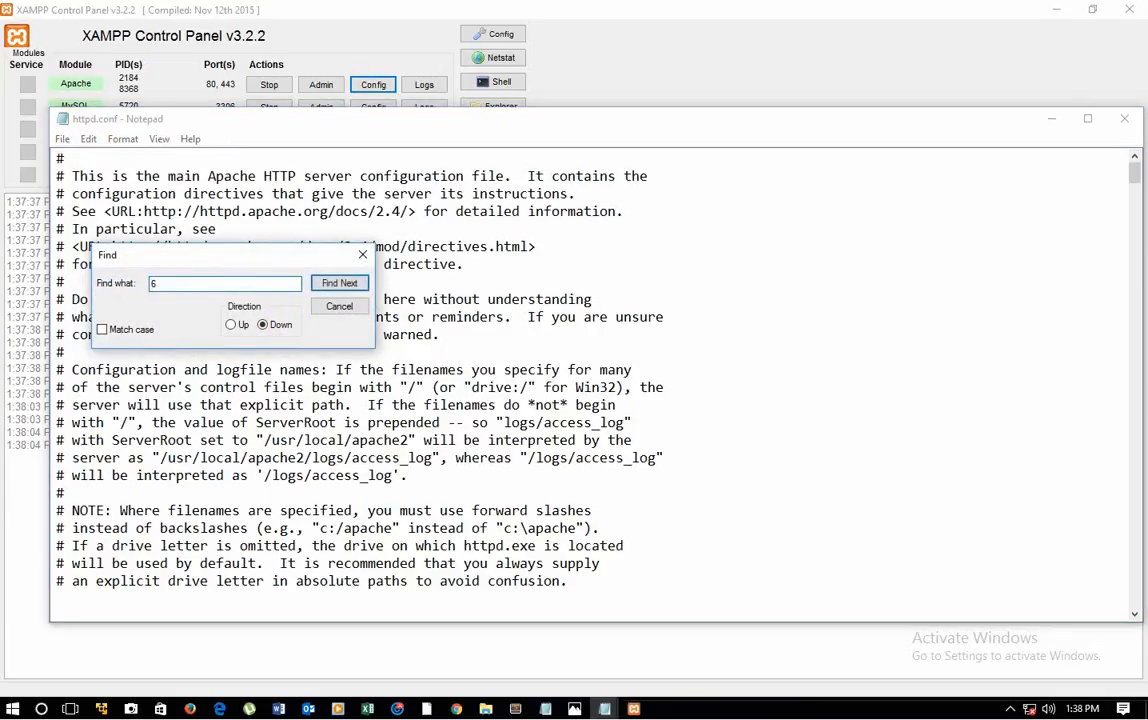
key("BackSpace")
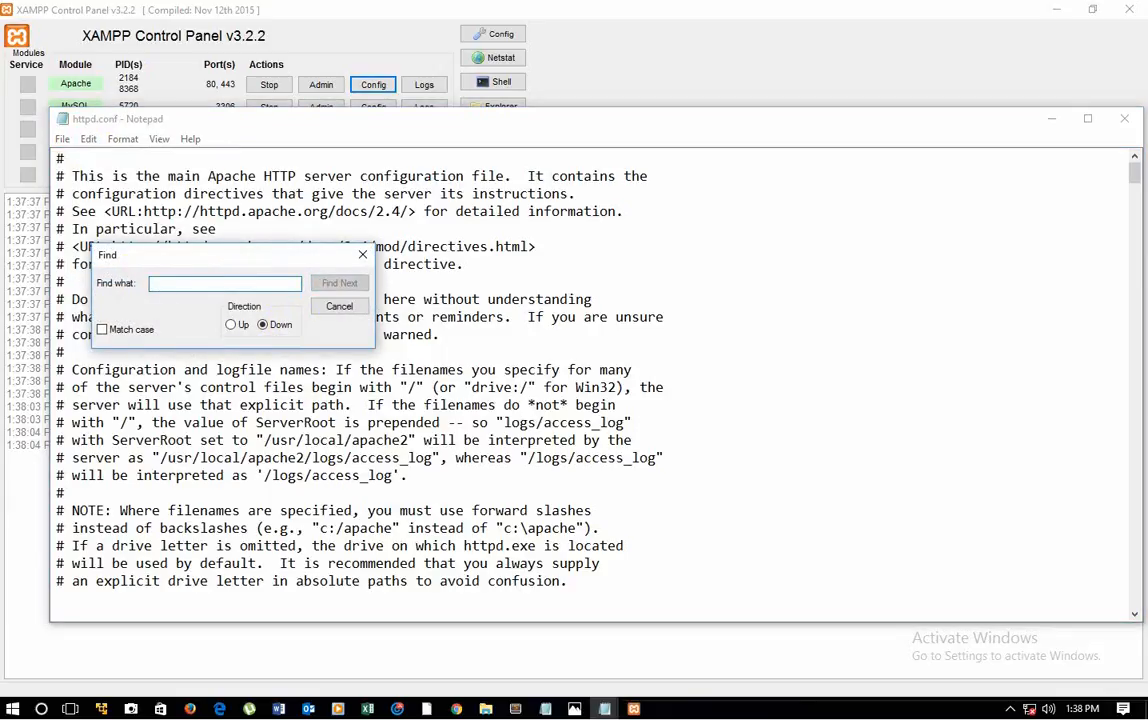
type("80")
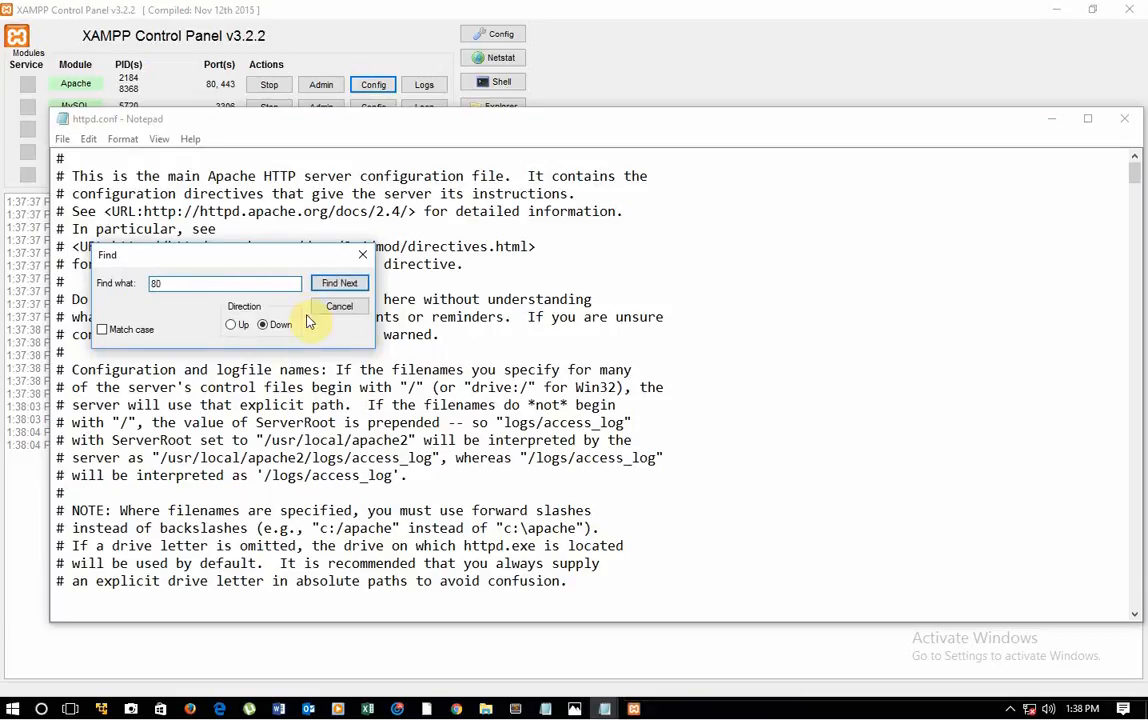
left_click(339, 283)
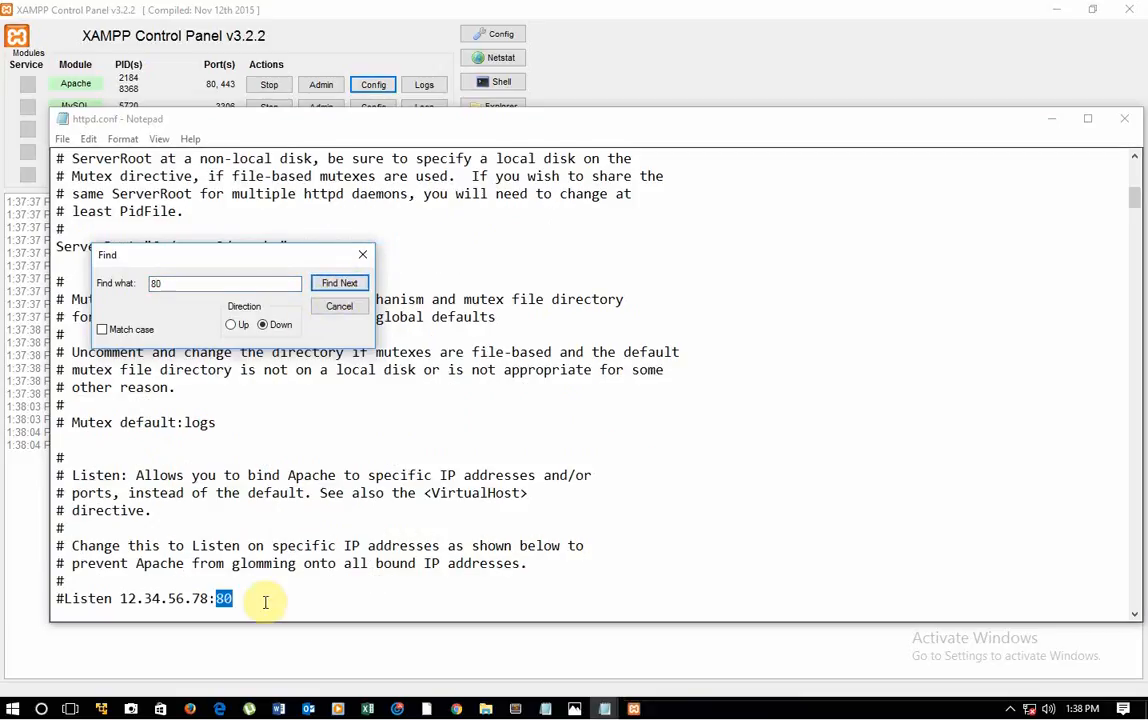
Step: Highlight the port number in the active Listen directive and check the remaining occurrences of 80 in httpd.conf
scroll(248, 584, "down", 1)
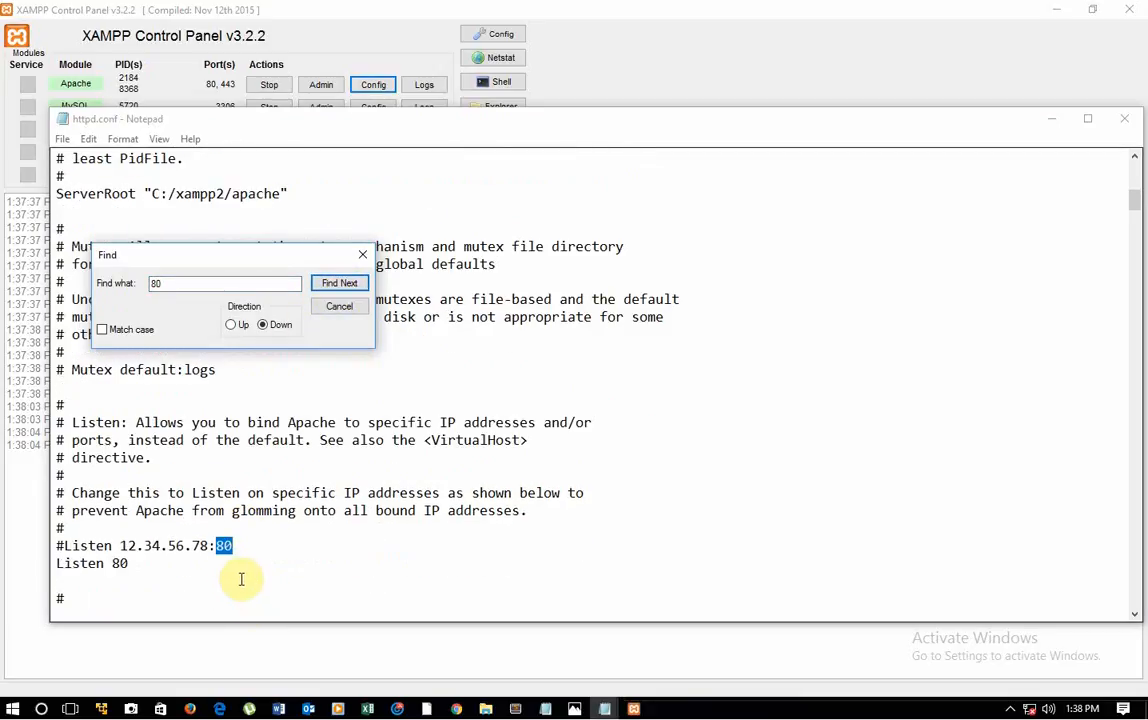
left_click(62, 547)
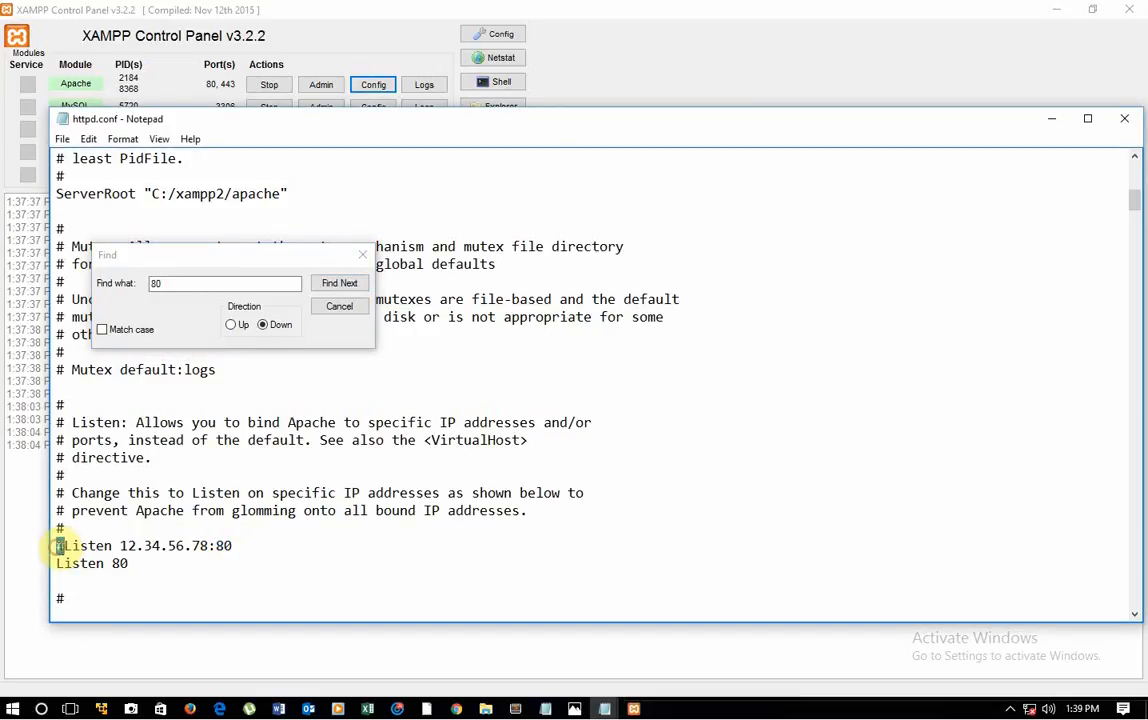
double_click(120, 565)
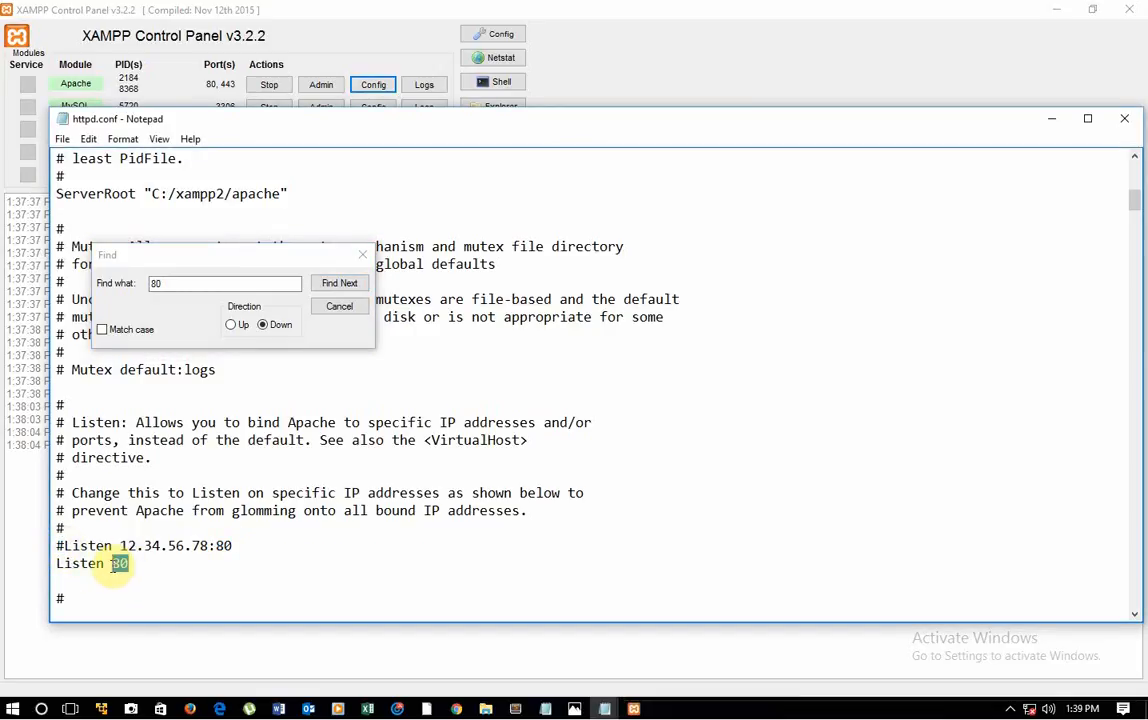
left_click(339, 284)
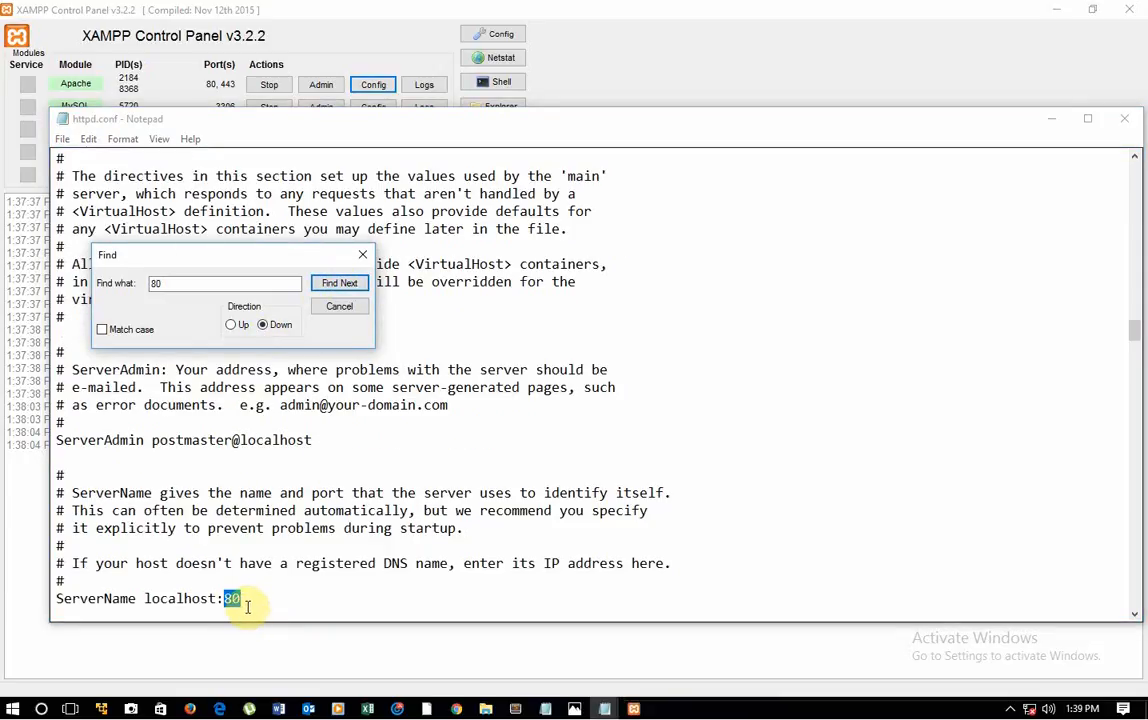
left_click(339, 284)
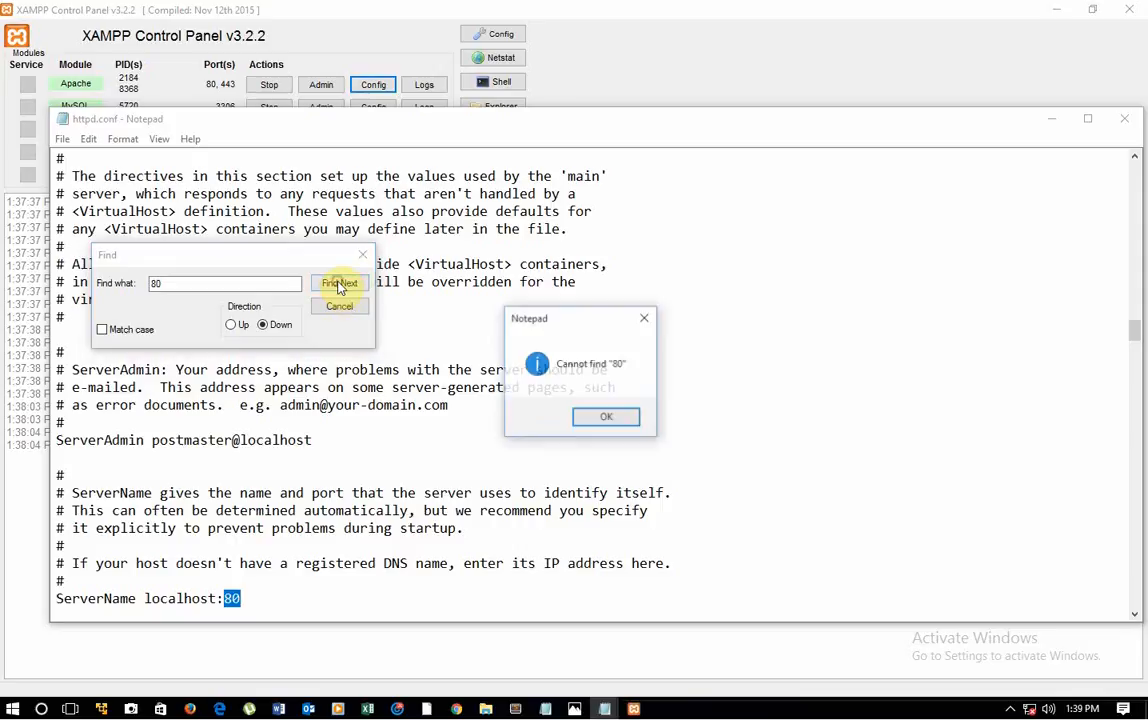
left_click(590, 419)
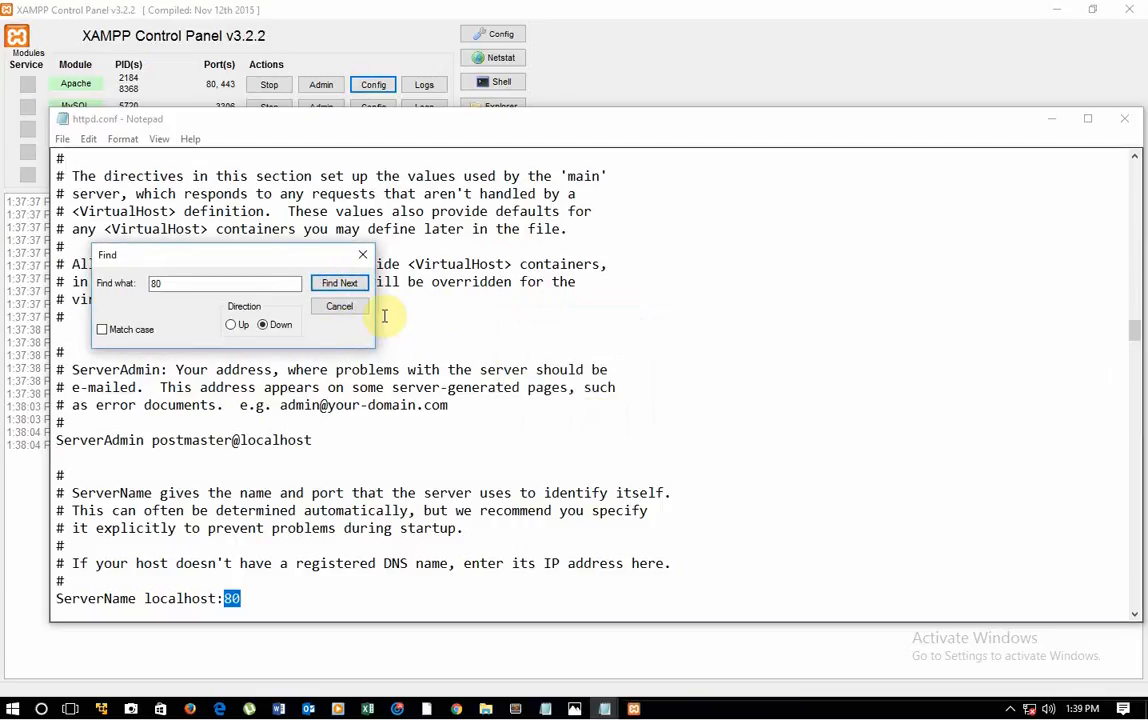
left_click(359, 258)
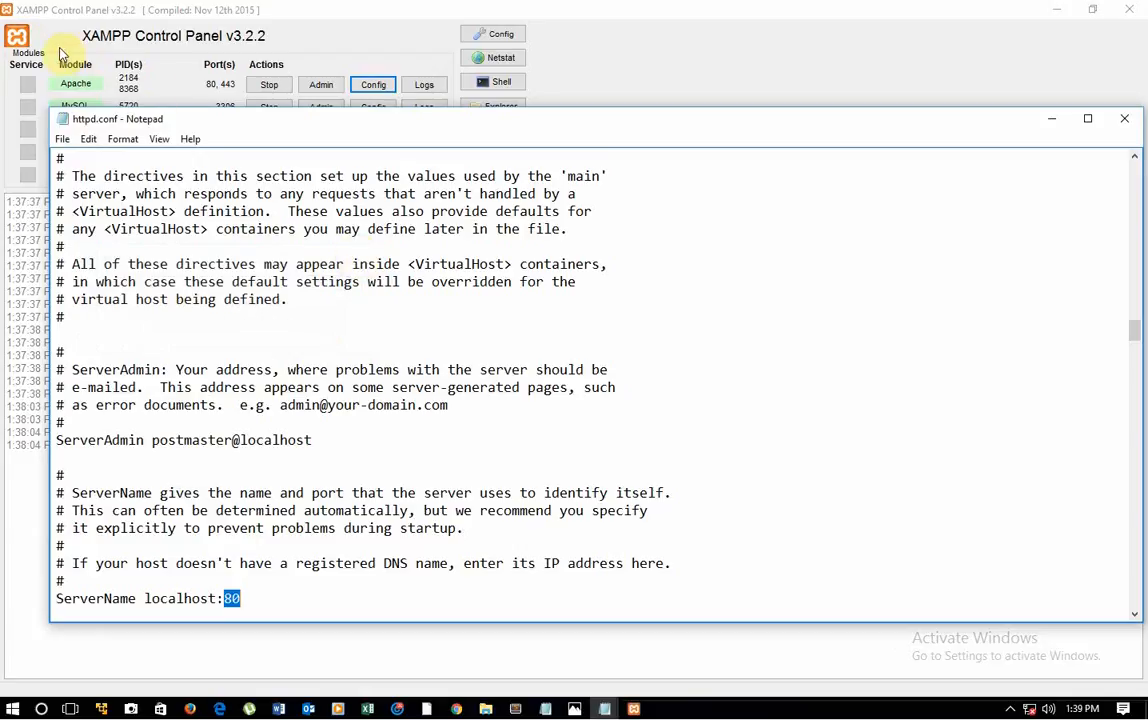
Step: Save the httpd.conf file and close it
left_click(62, 139)
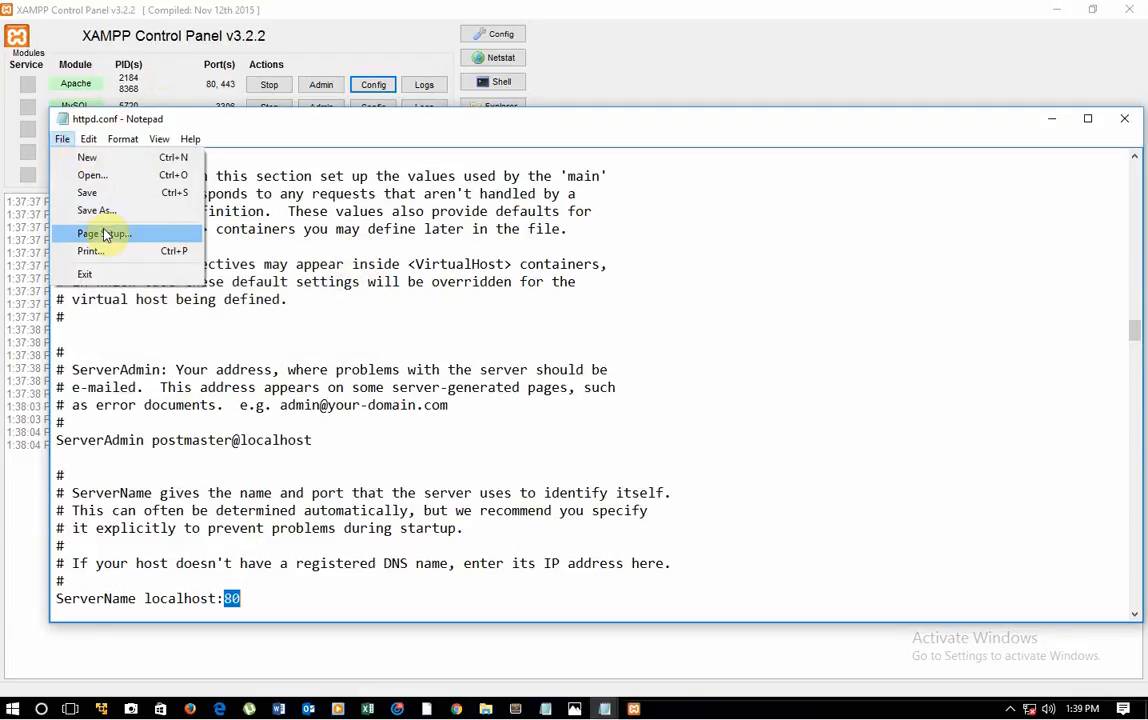
left_click(90, 192)
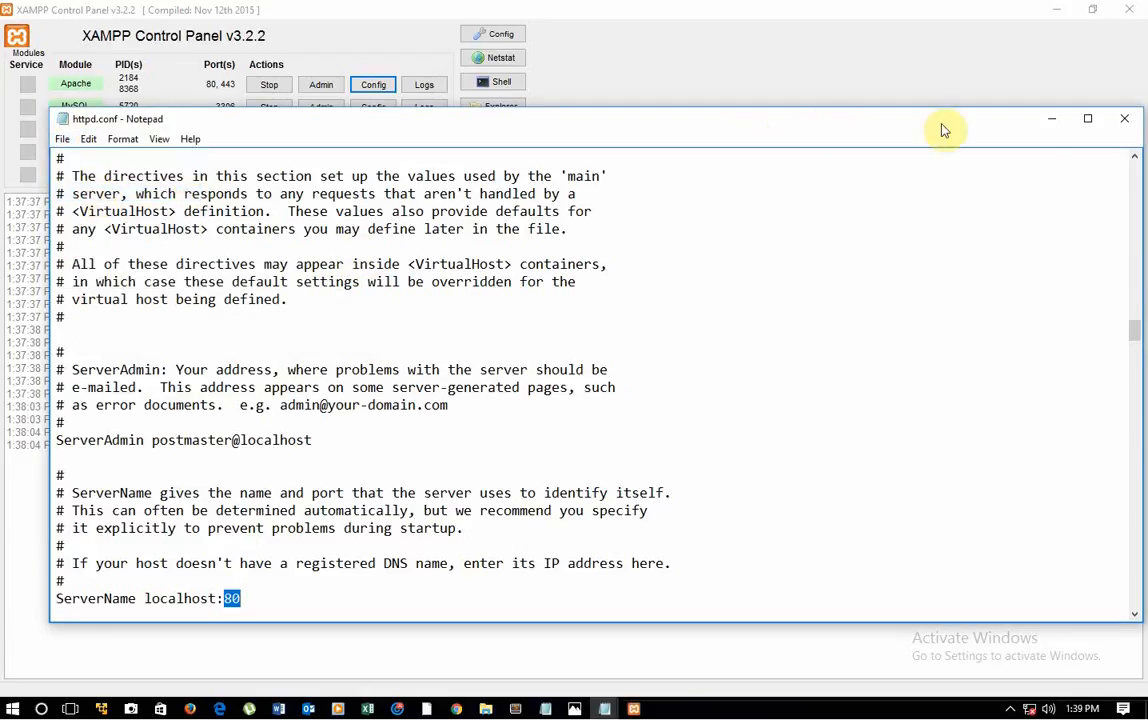
left_click(1124, 118)
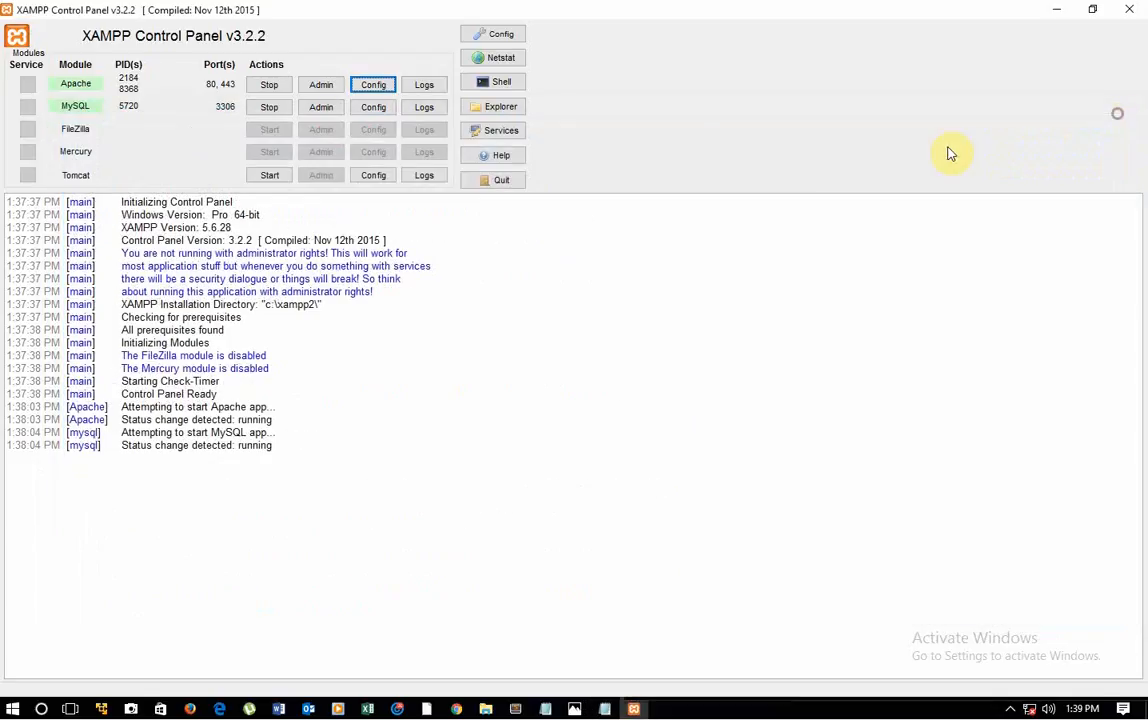
Step: Open Apache's httpd-ssl.conf configuration file and search it for port 443
left_click(378, 87)
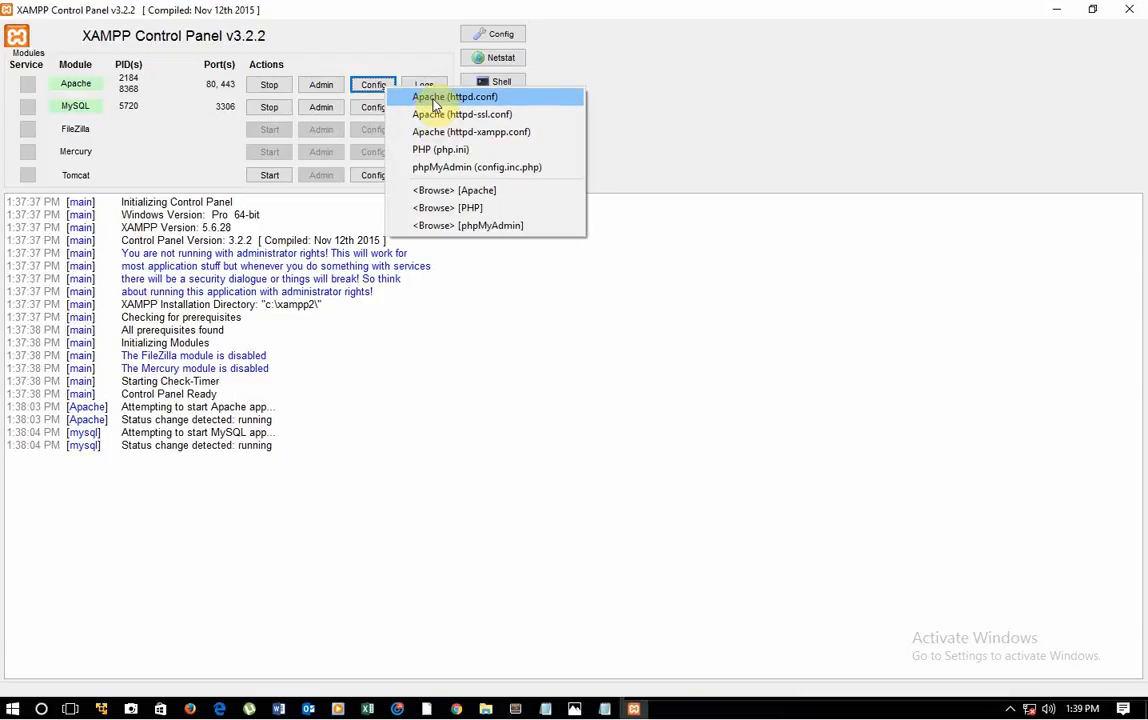
left_click(438, 114)
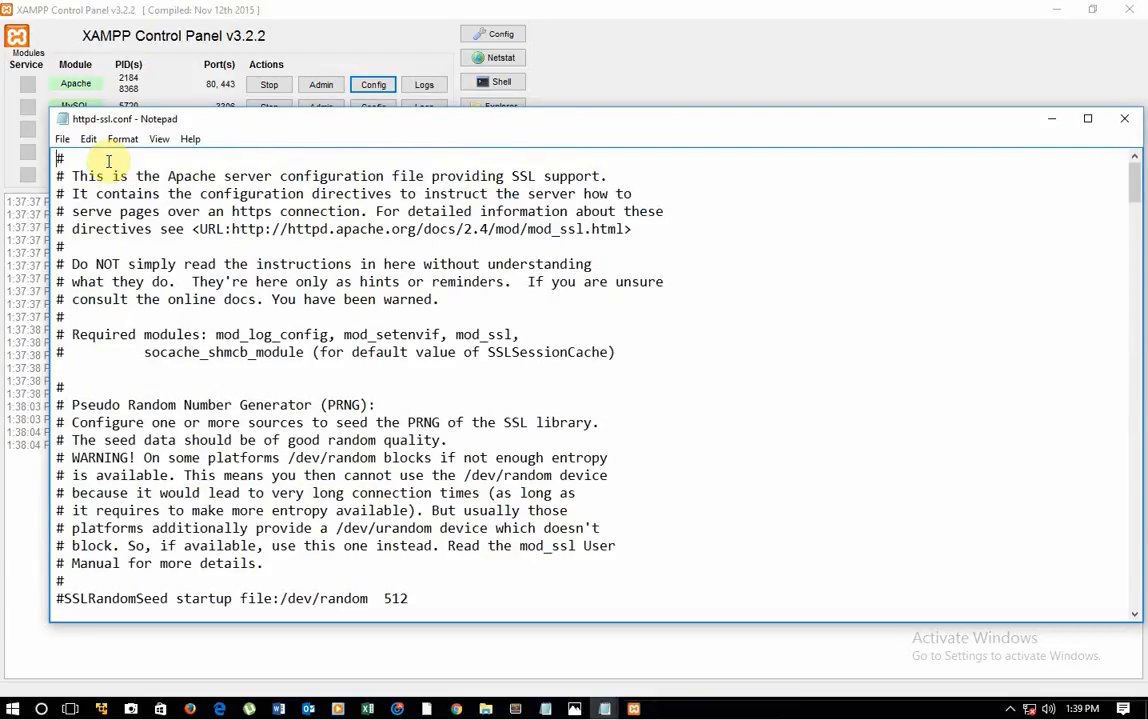
left_click(88, 139)
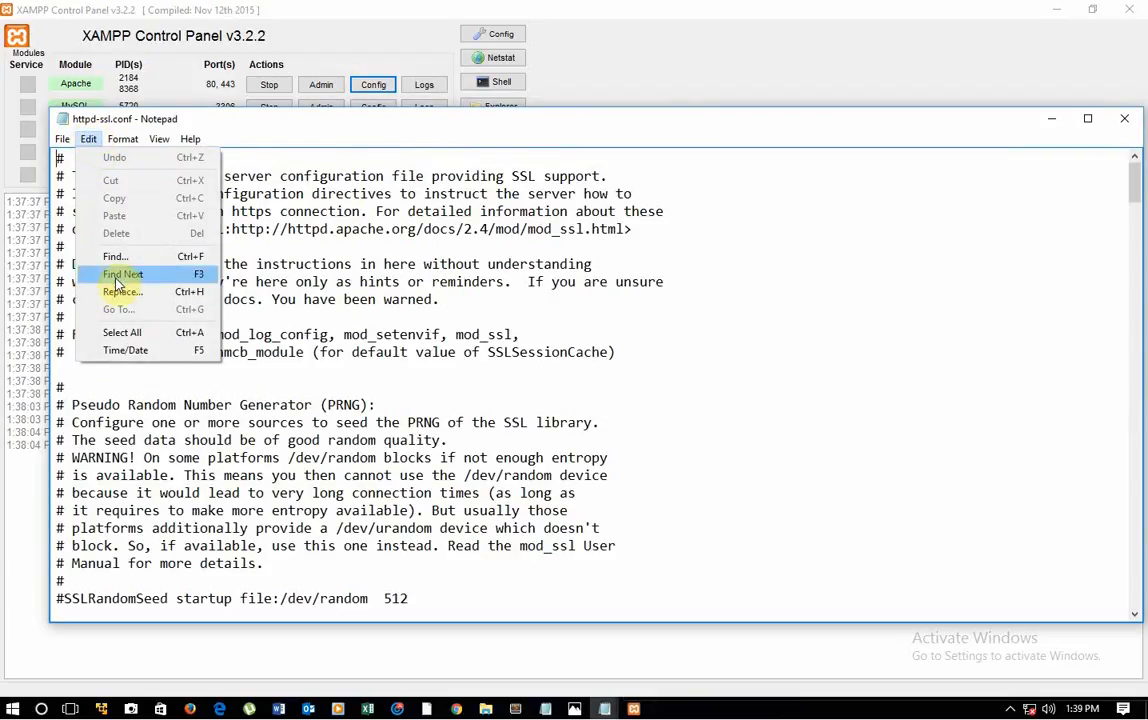
left_click(117, 276)
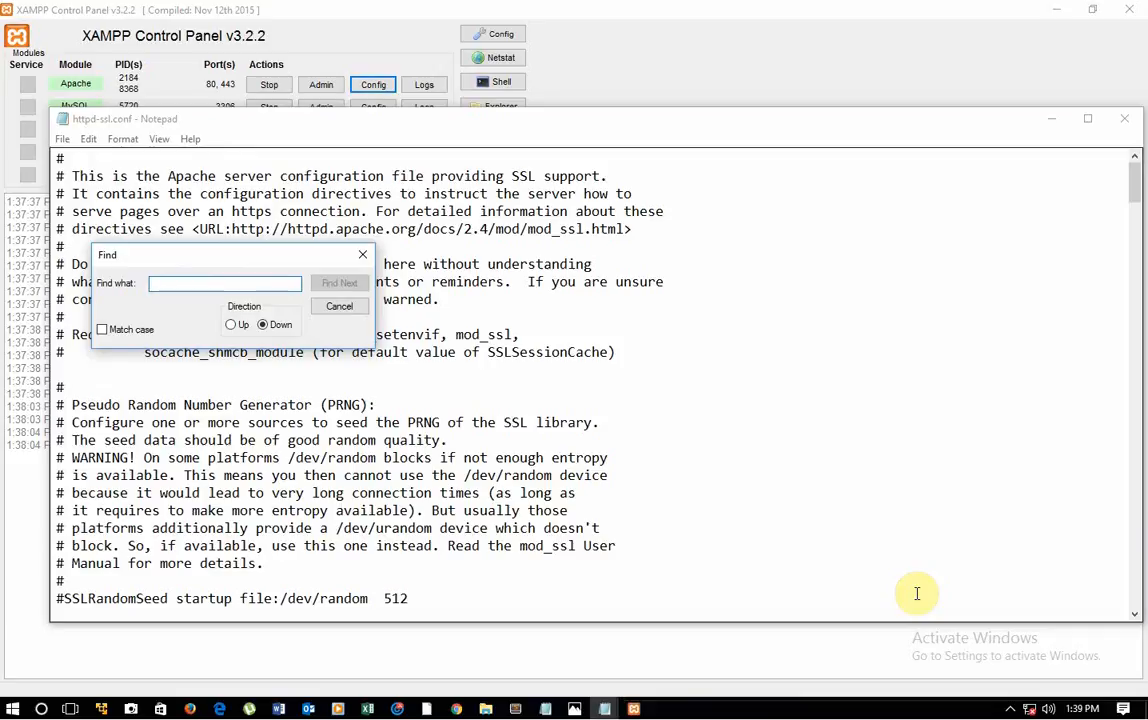
type("443")
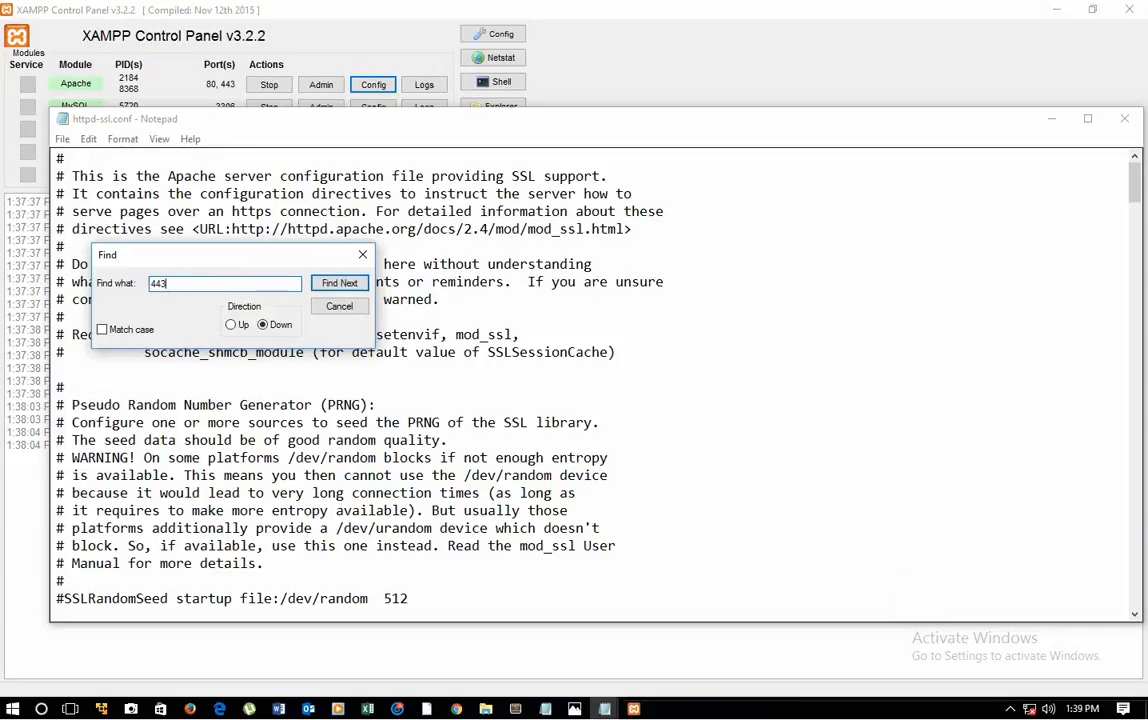
left_click(337, 284)
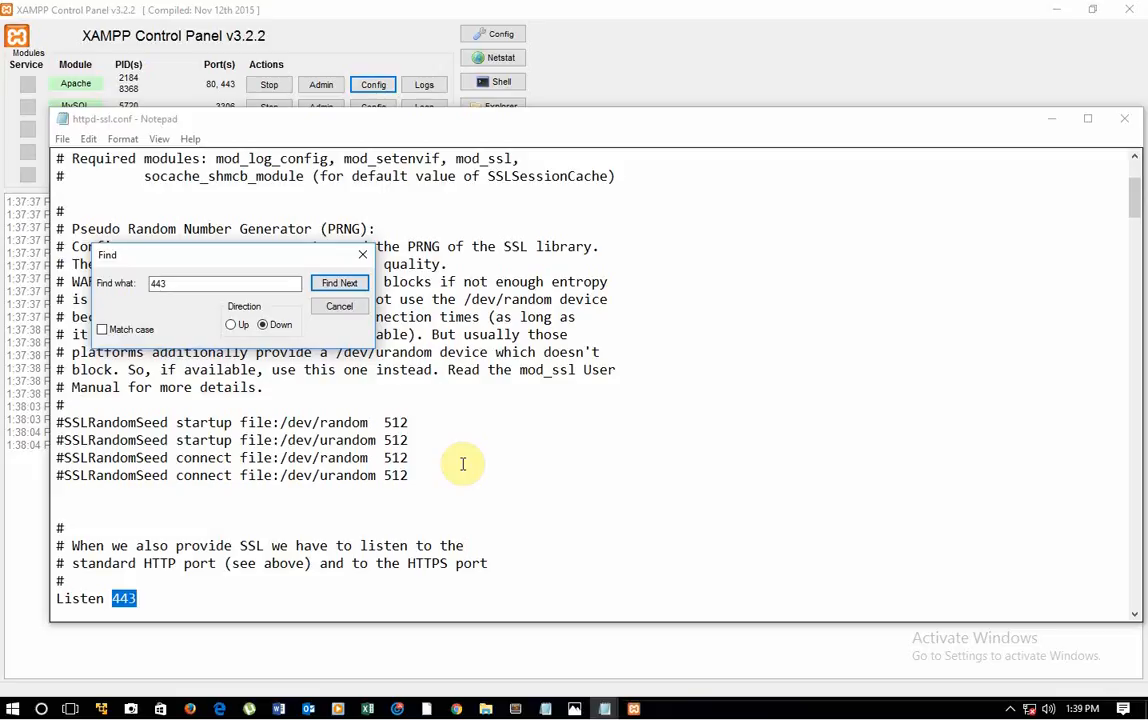
Step: Check the remaining occurrences of 443 in httpd-ssl.conf through to the end of the file
left_click(336, 285)
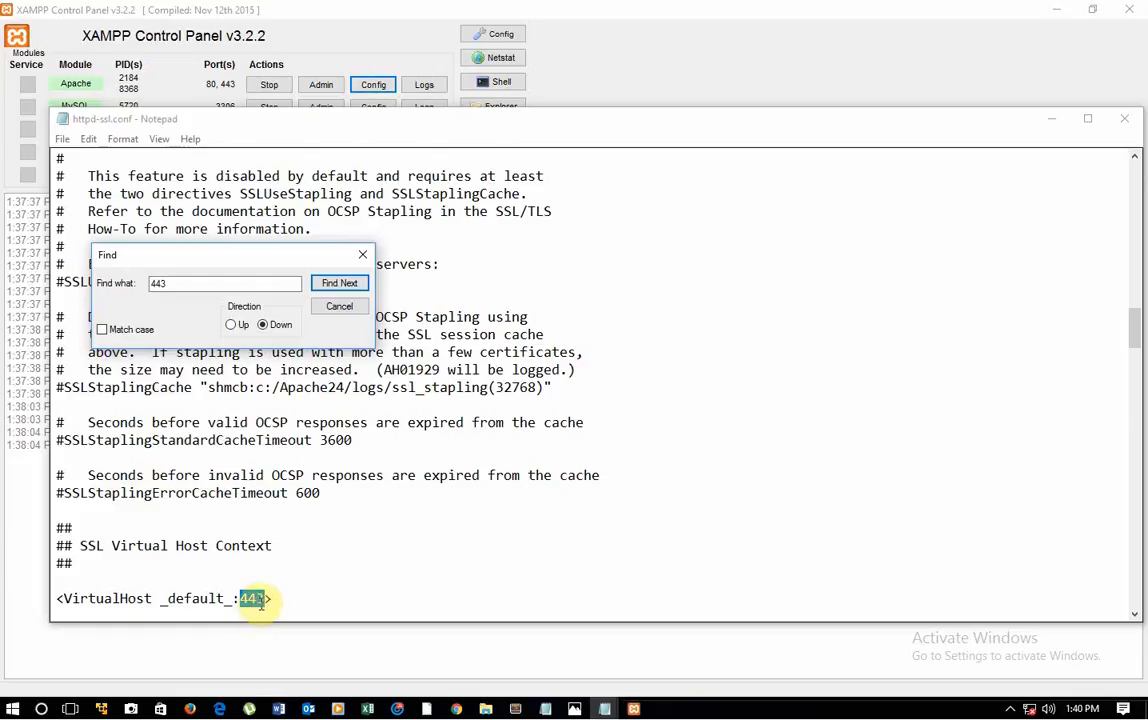
left_click(338, 285)
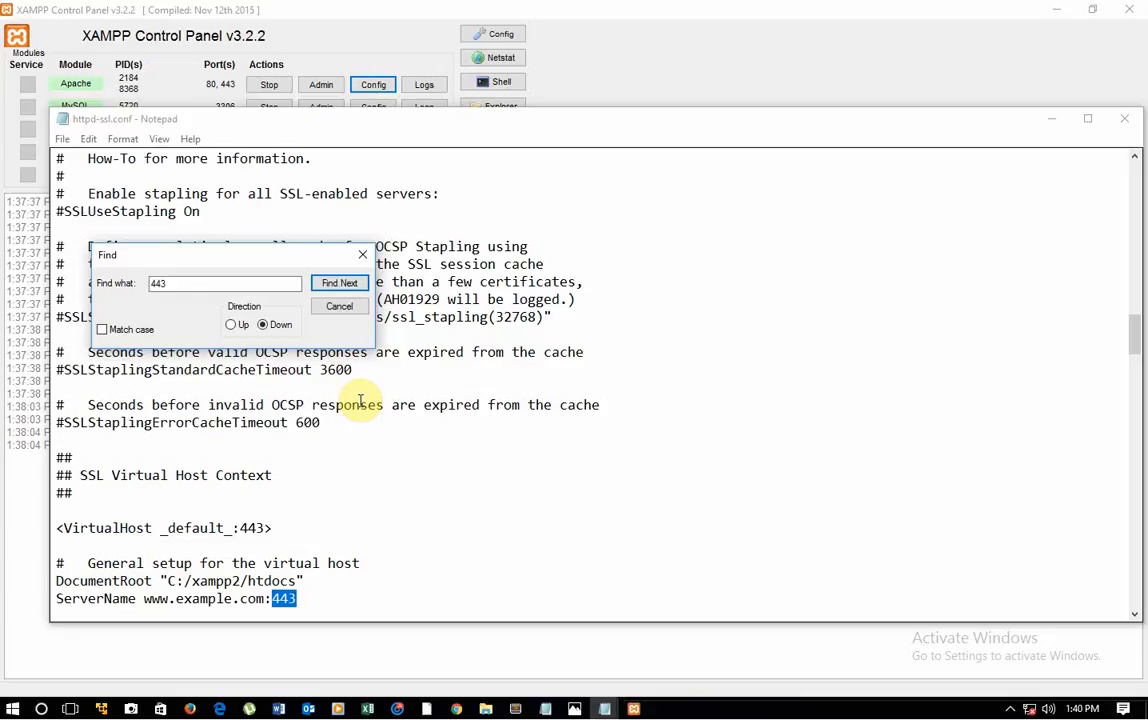
left_click(340, 284)
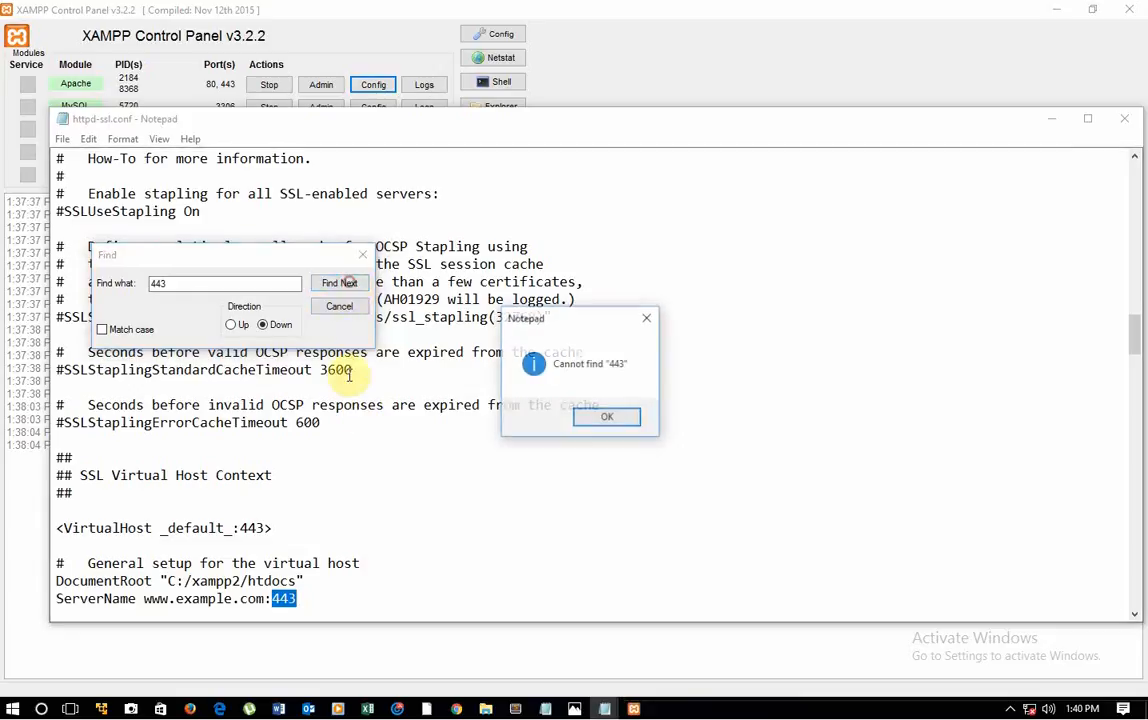
left_click(607, 416)
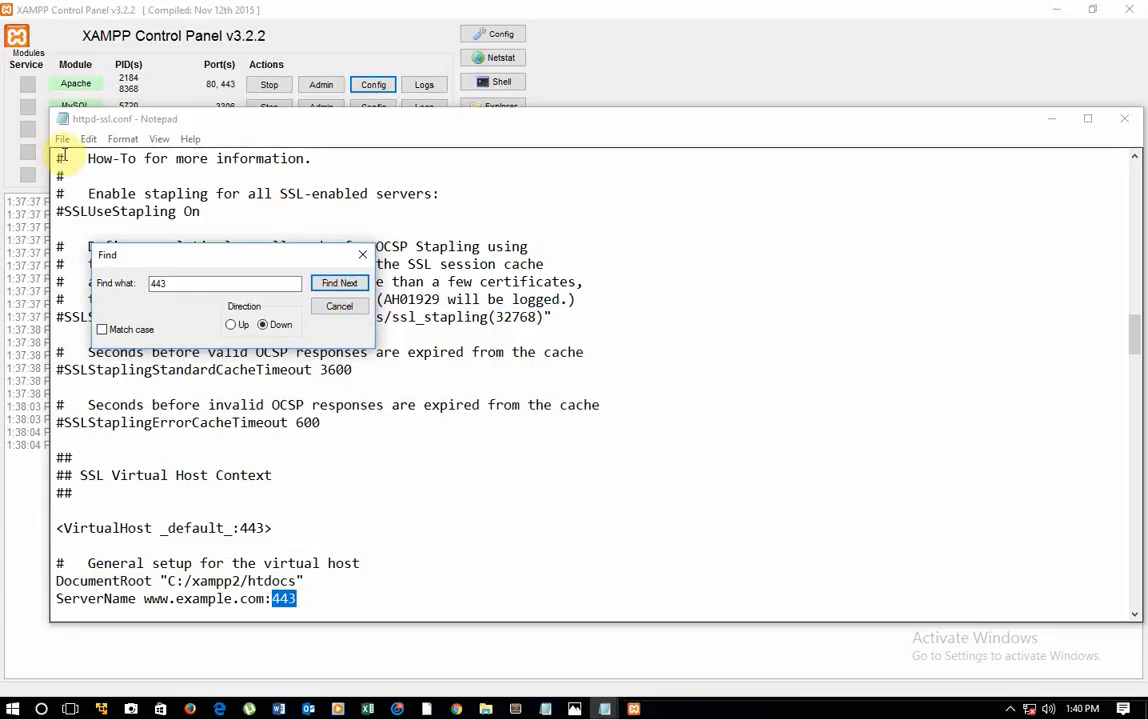
Step: Save the httpd-ssl.conf file, then close the search dialog and the file
left_click(62, 139)
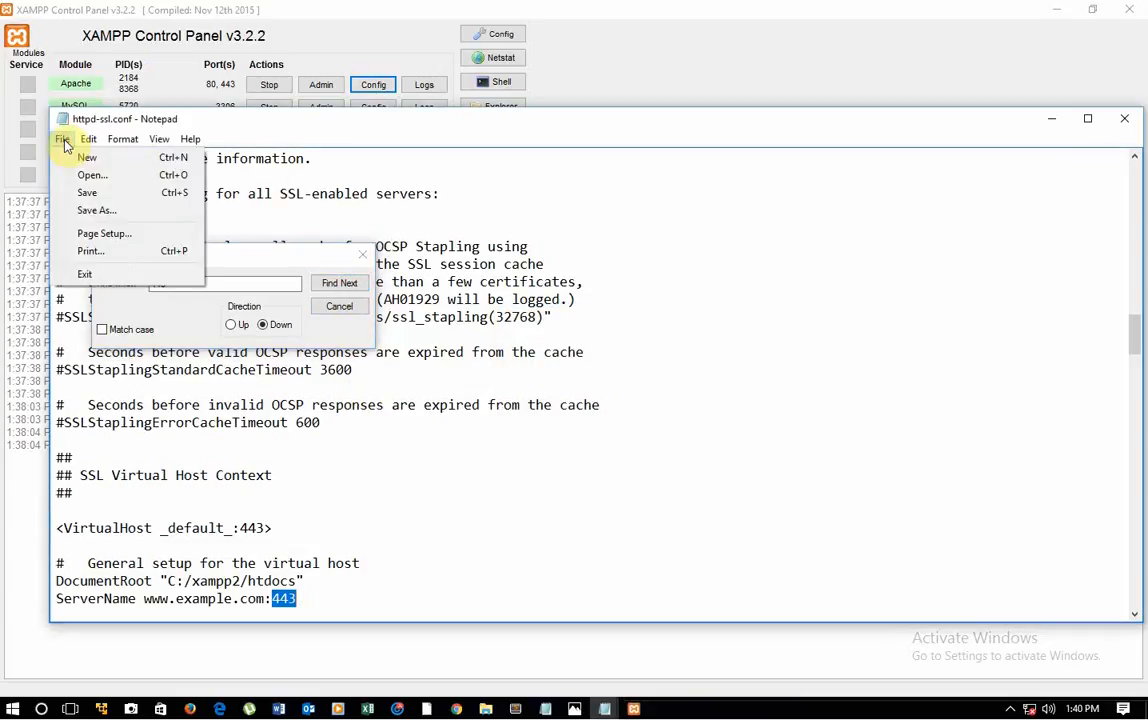
left_click(91, 192)
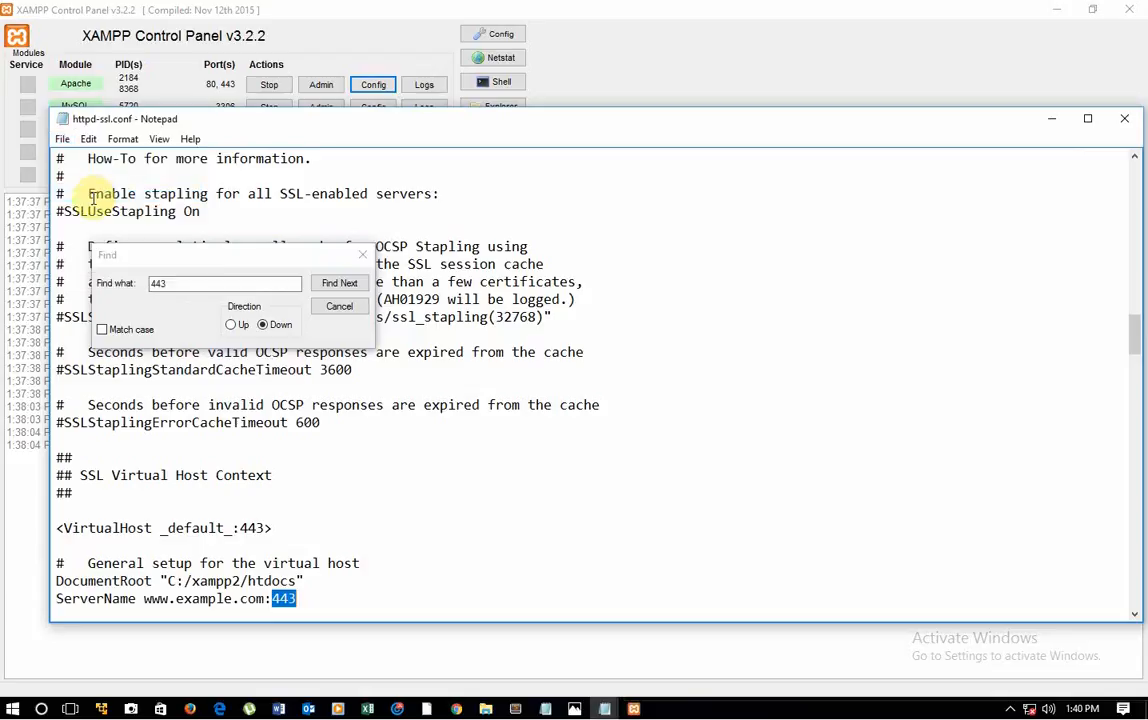
left_click(360, 256)
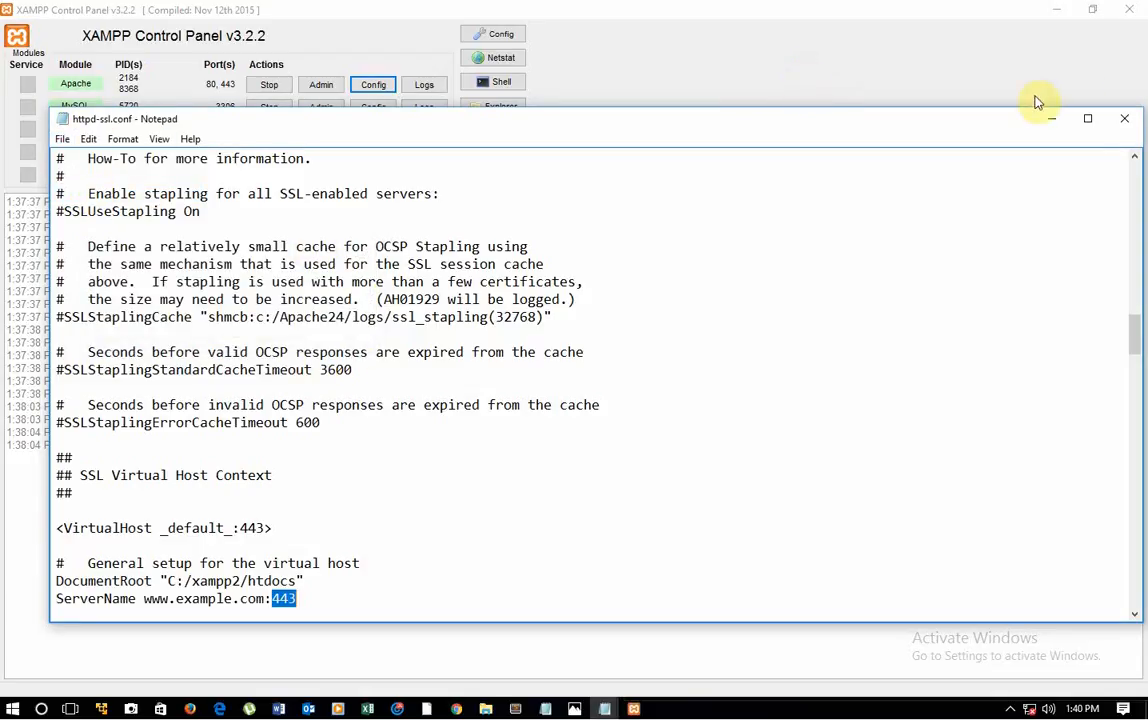
left_click(1124, 118)
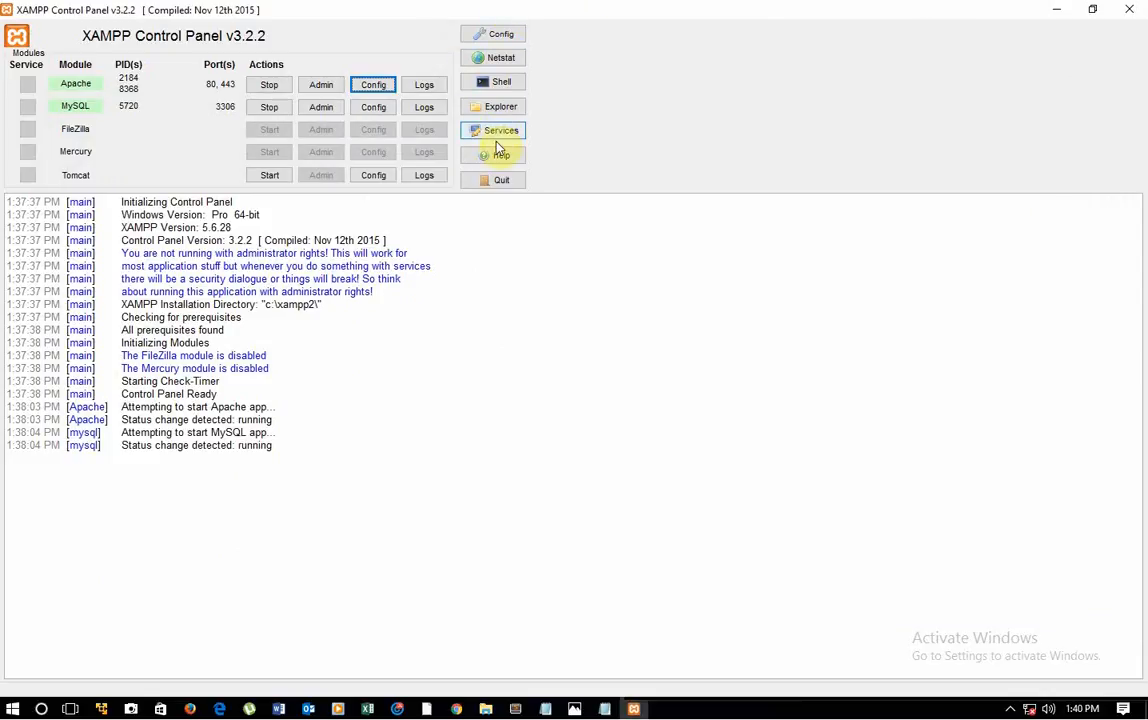
Step: Review Apache's main port and SSL port in the Control Panel's service and port settings, then close both configuration dialogs without saving
left_click(499, 36)
left_click(641, 448)
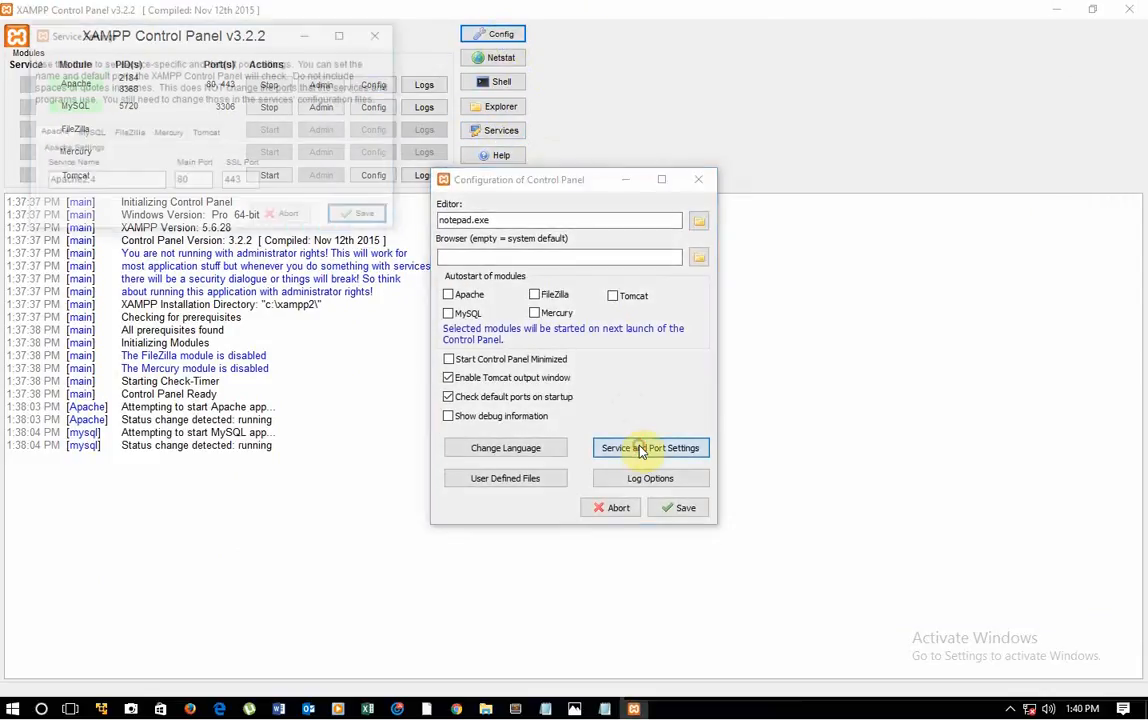
double_click(232, 182)
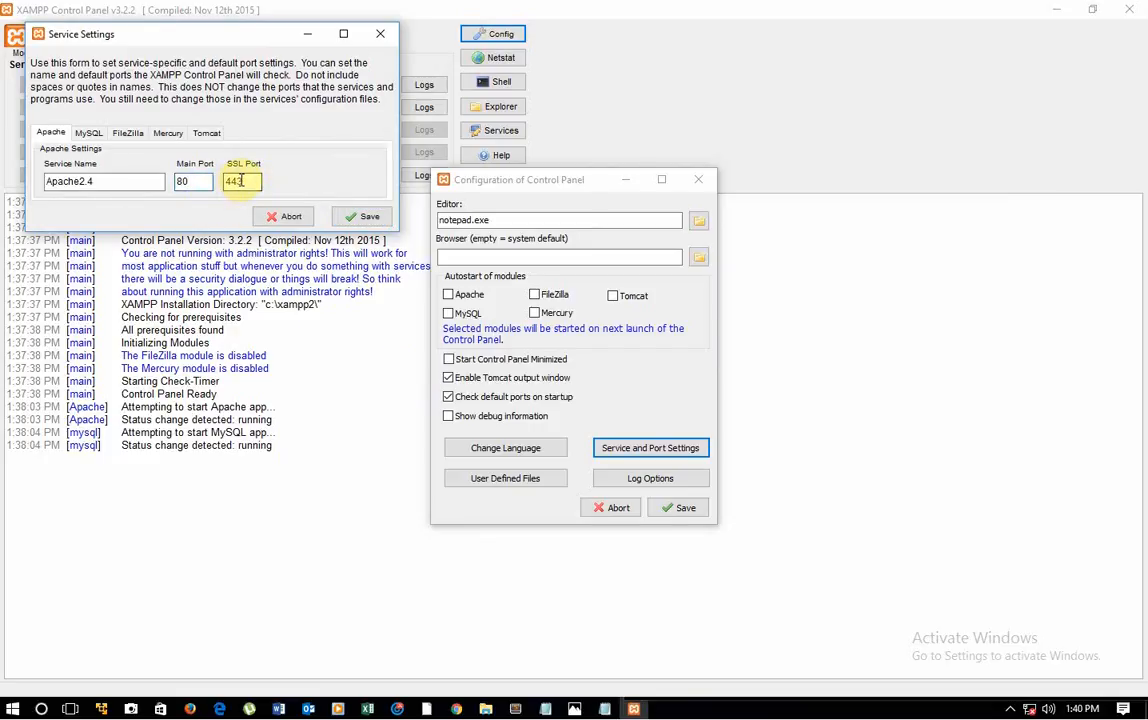
double_click(236, 182)
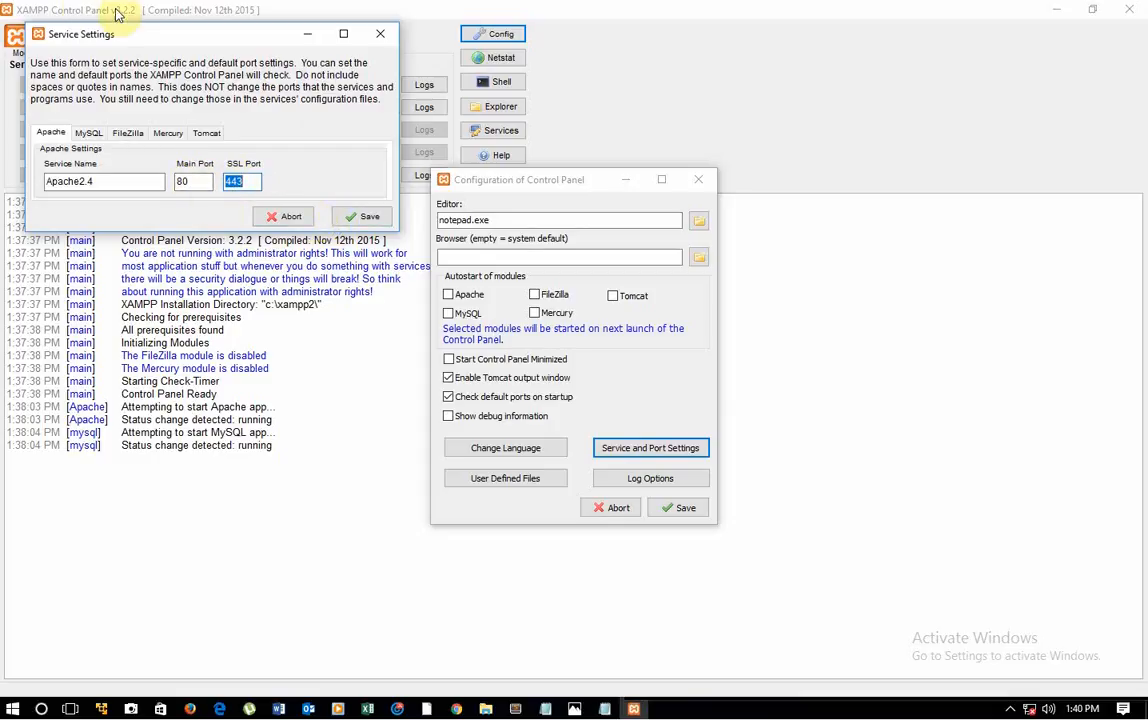
left_click(380, 34)
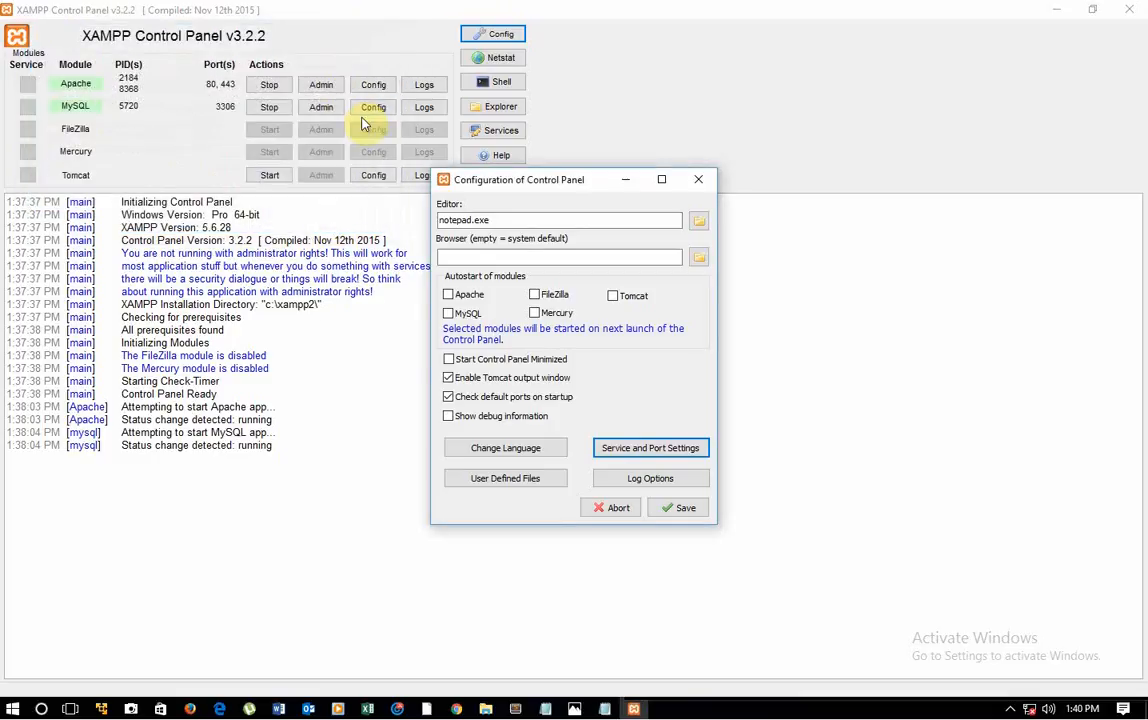
left_click(700, 183)
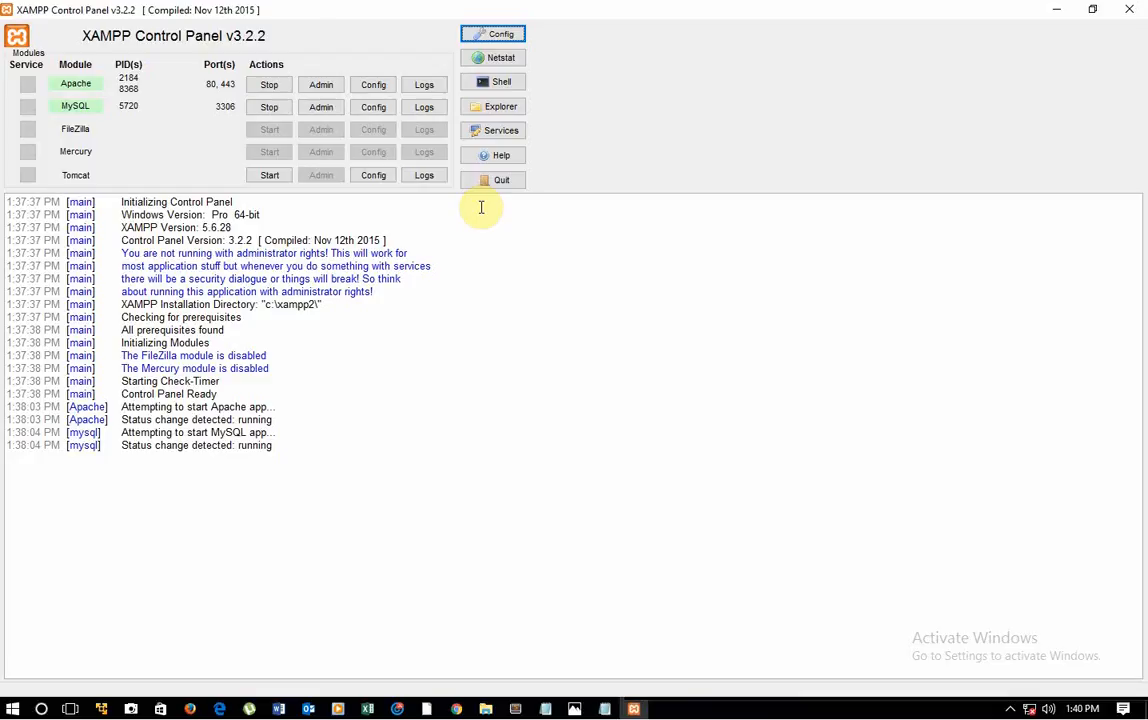
Step: Switch to Firefox, load localhost and open phpMyAdmin from the XAMPP dashboard
left_click(188, 709)
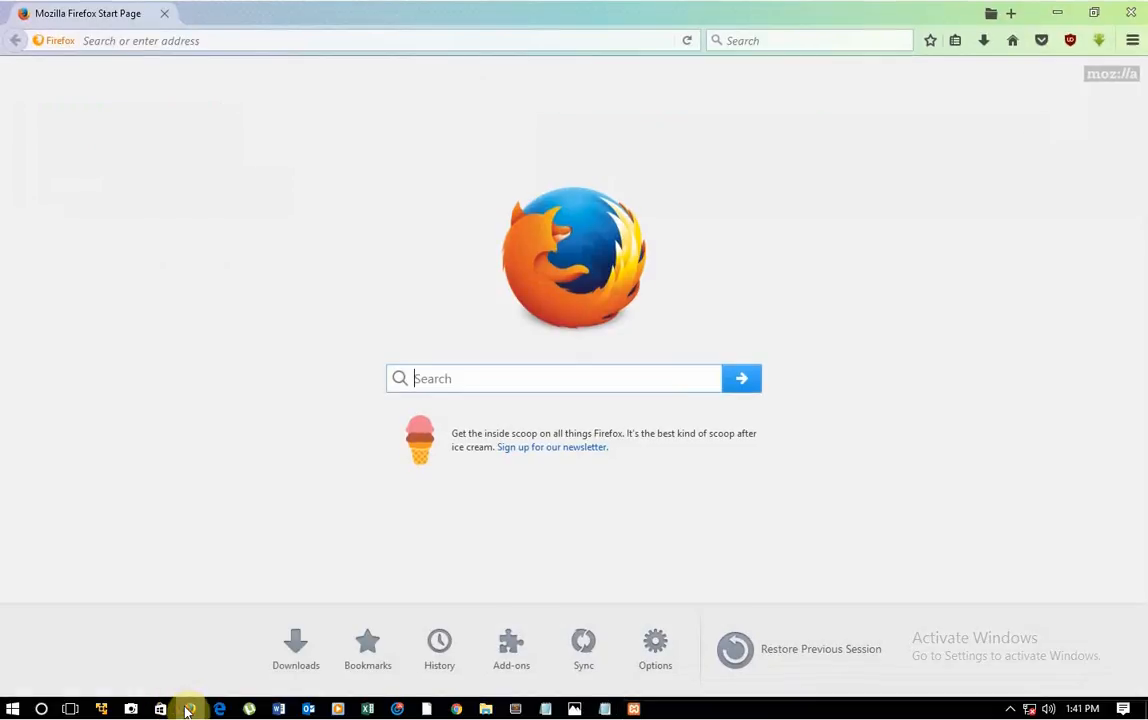
left_click(250, 40)
type("localhost/")
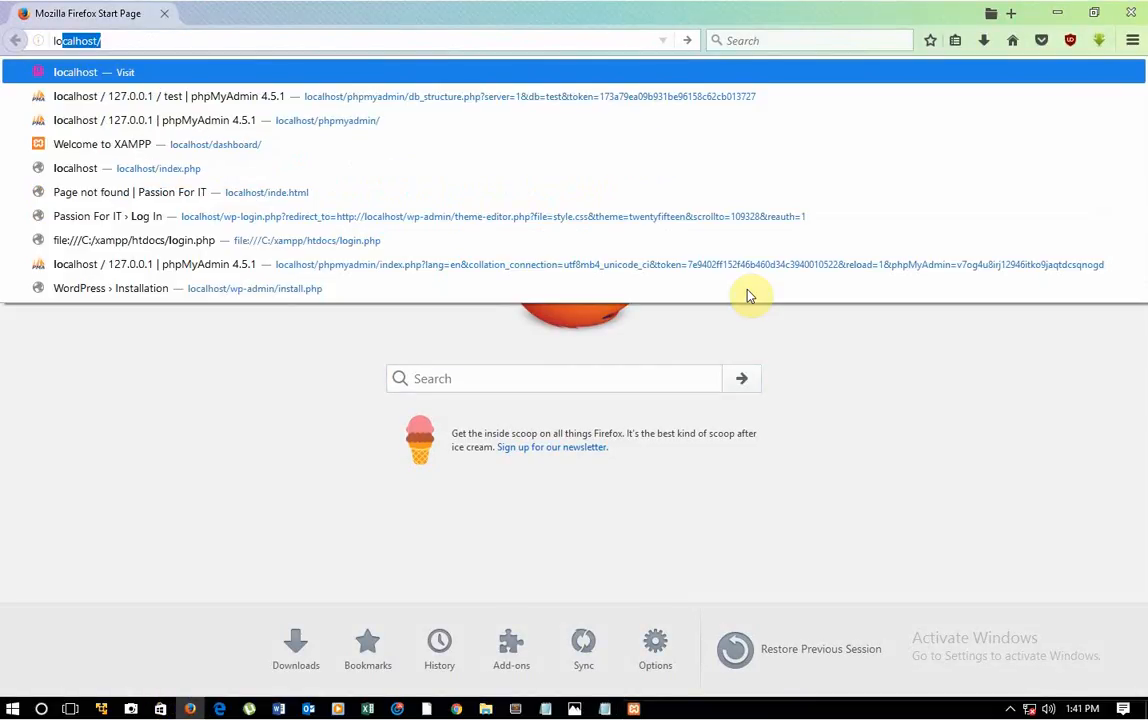
key("Return")
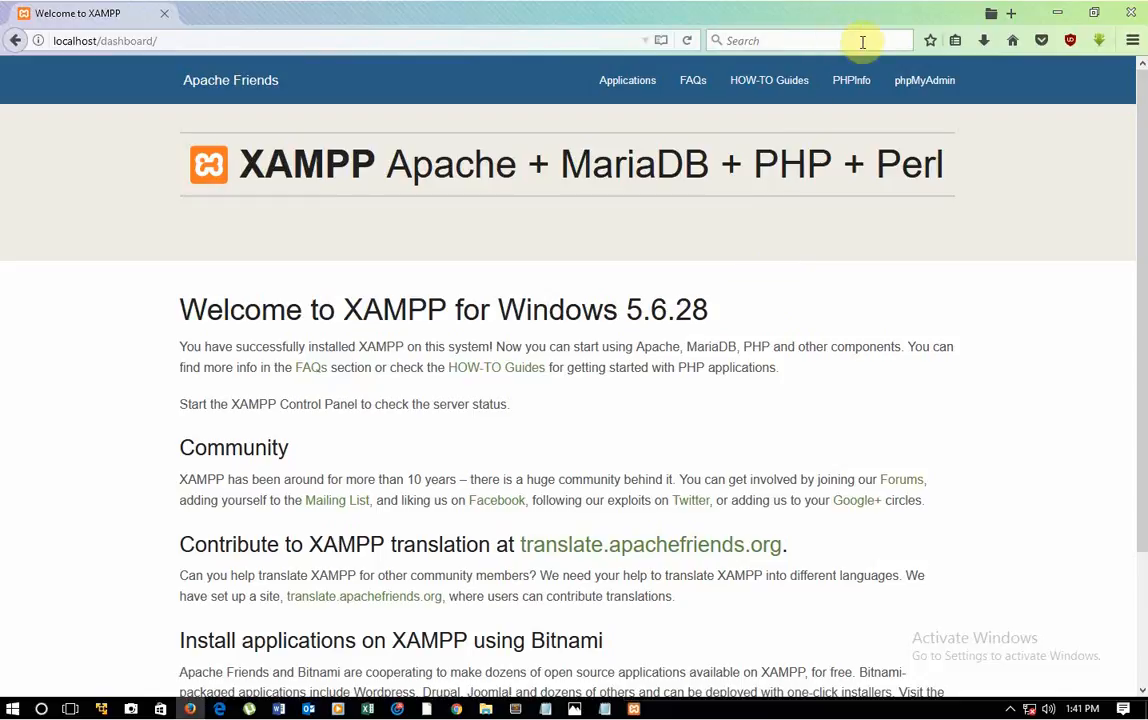
left_click(935, 84)
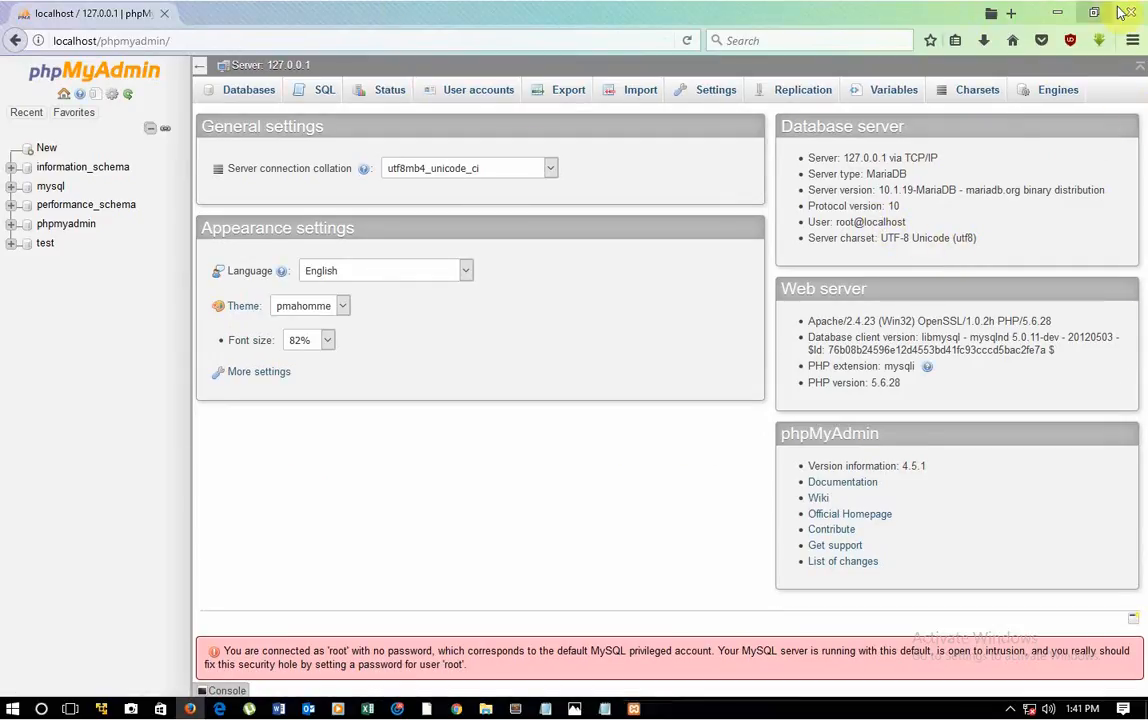
Step: Minimize the Firefox and XAMPP Control Panel windows
left_click(1057, 12)
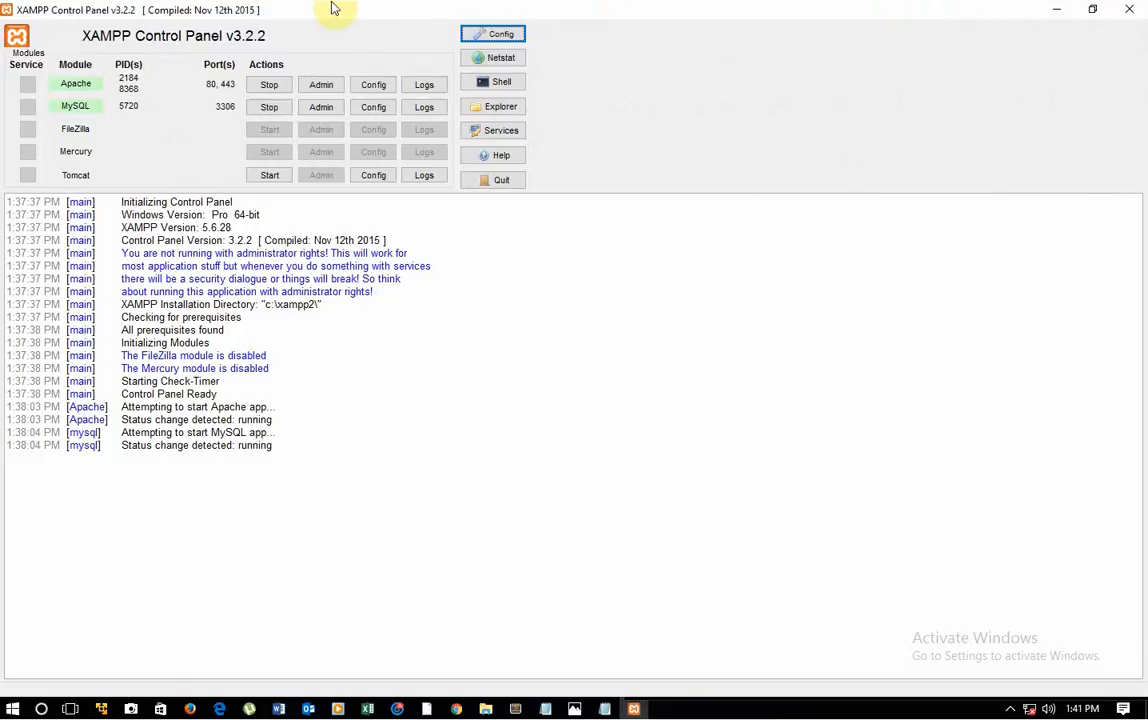
left_click(1057, 14)
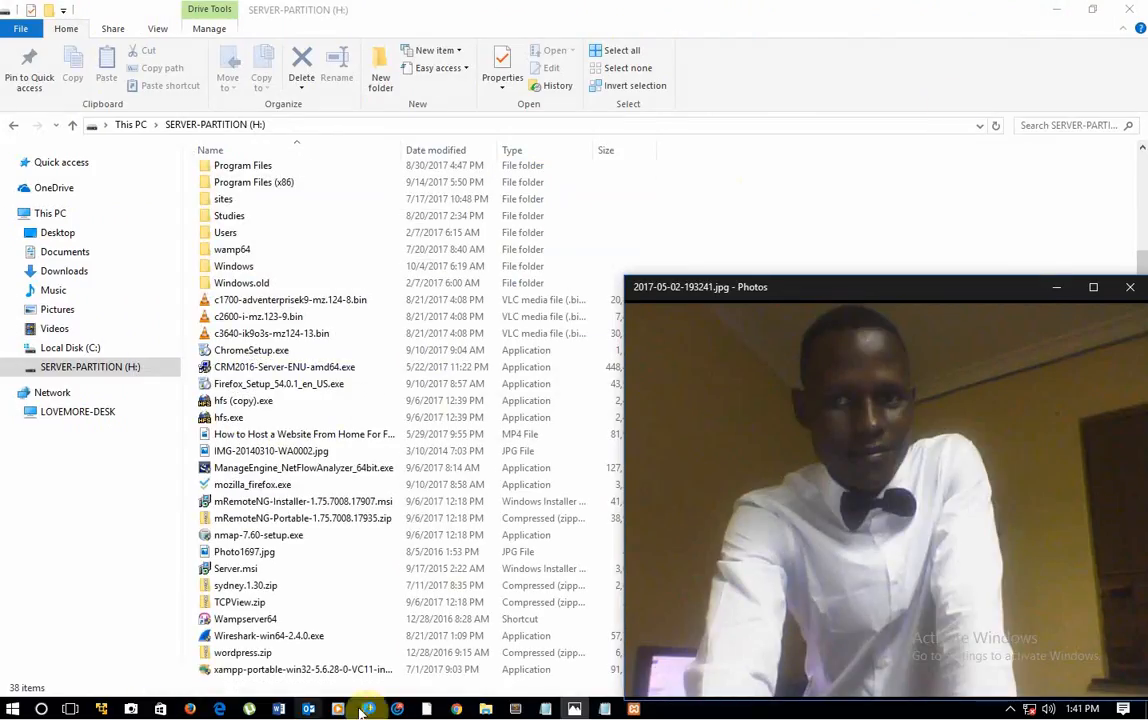
left_click(634, 710)
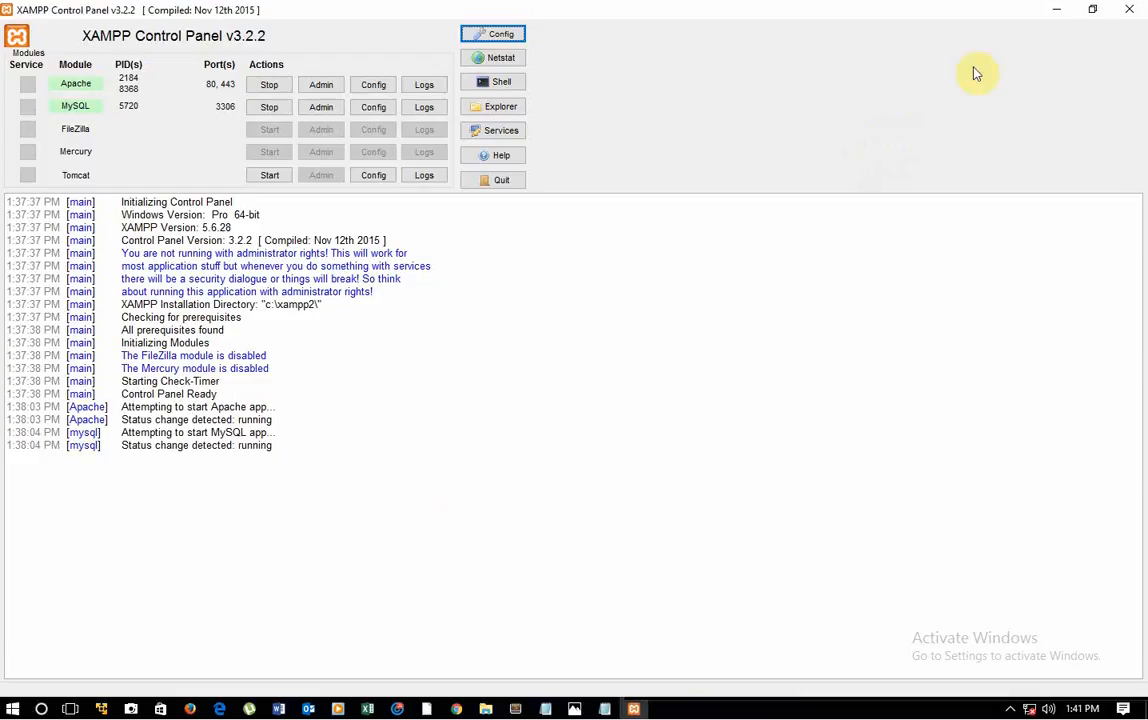
left_click(1058, 14)
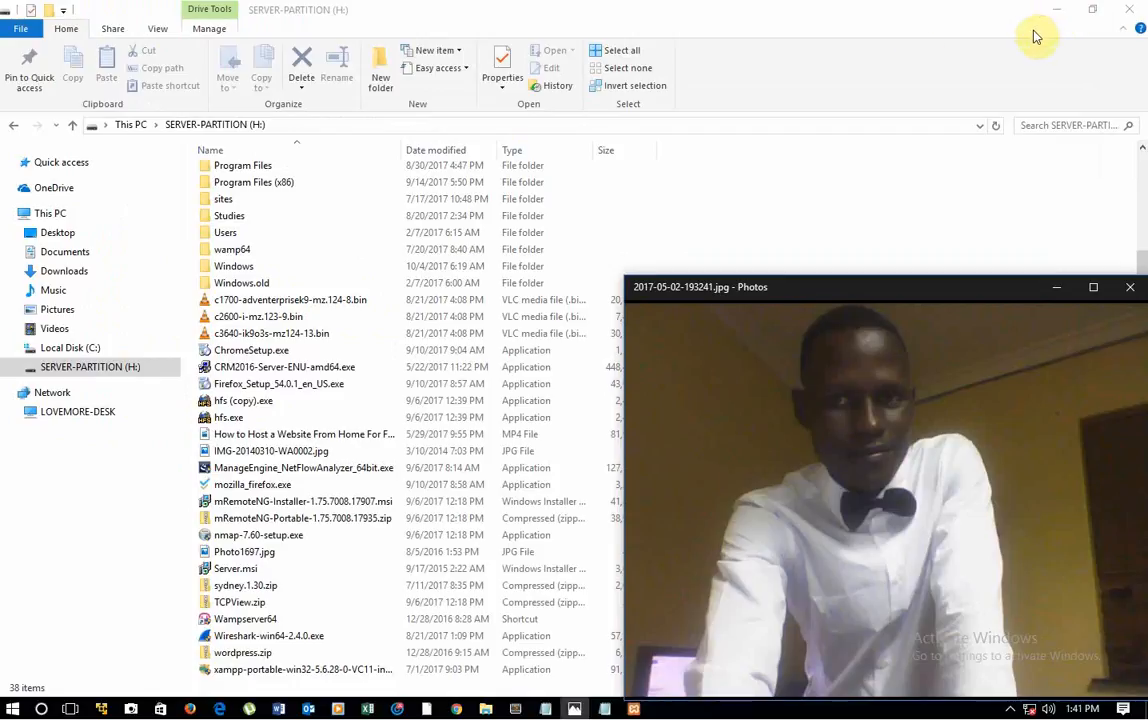
left_click_drag(266, 621, 222, 628)
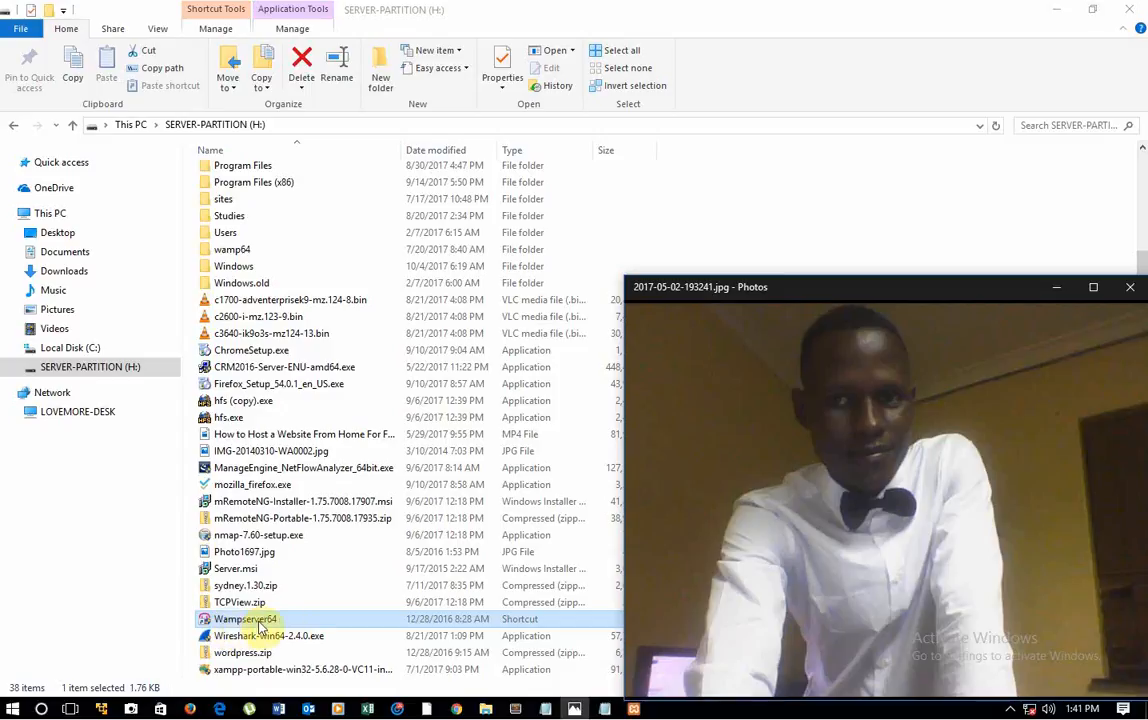
mouse_move(718, 407)
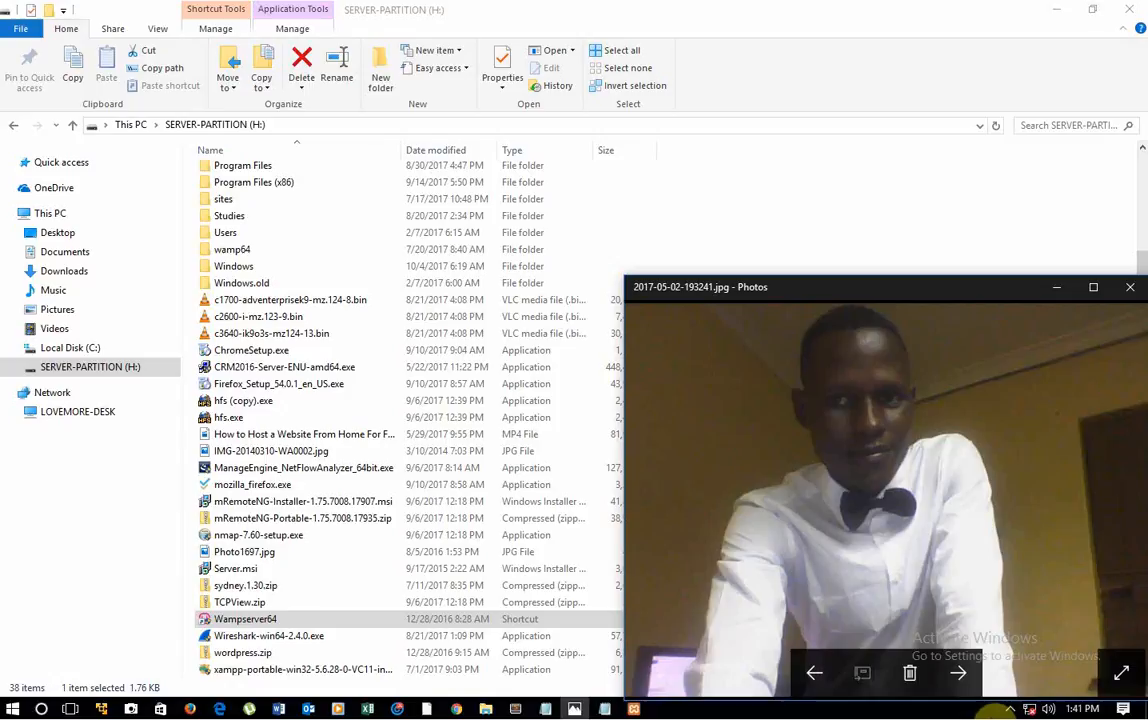
left_click(1010, 708)
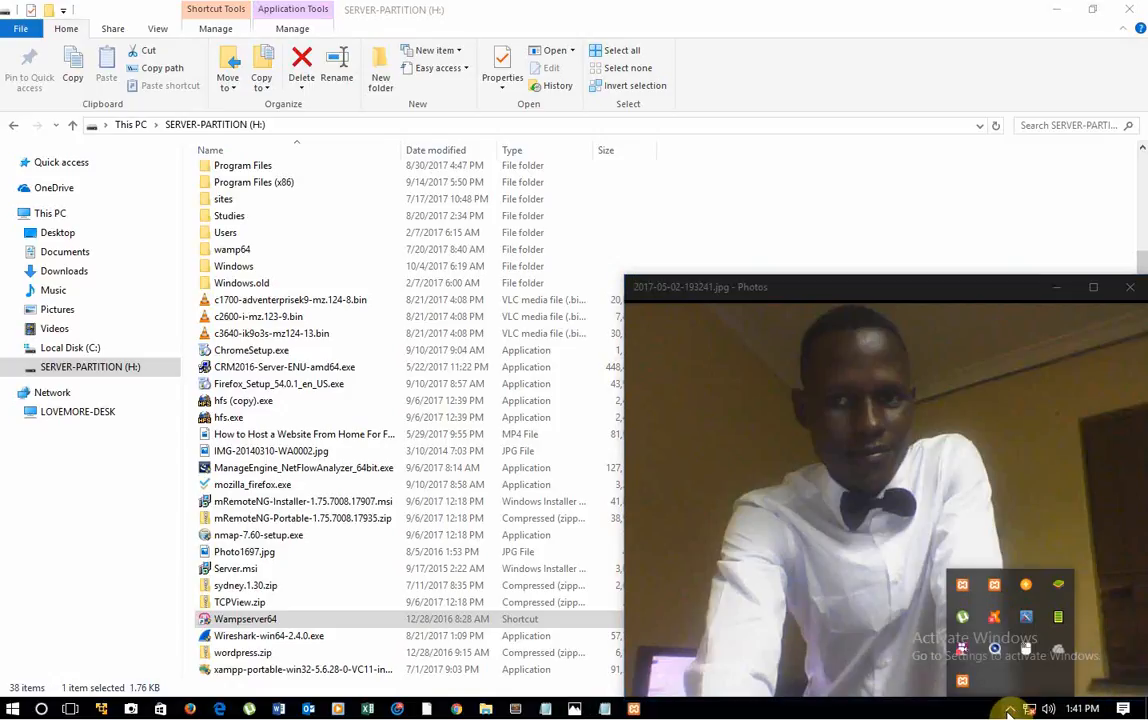
right_click(961, 648)
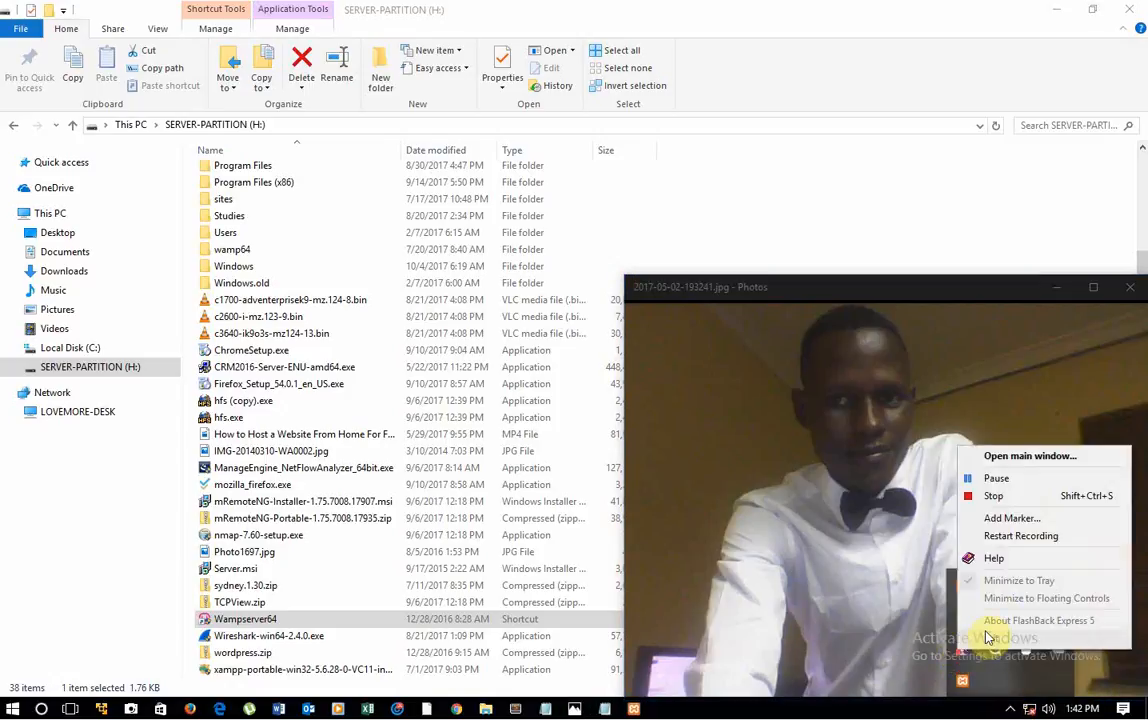